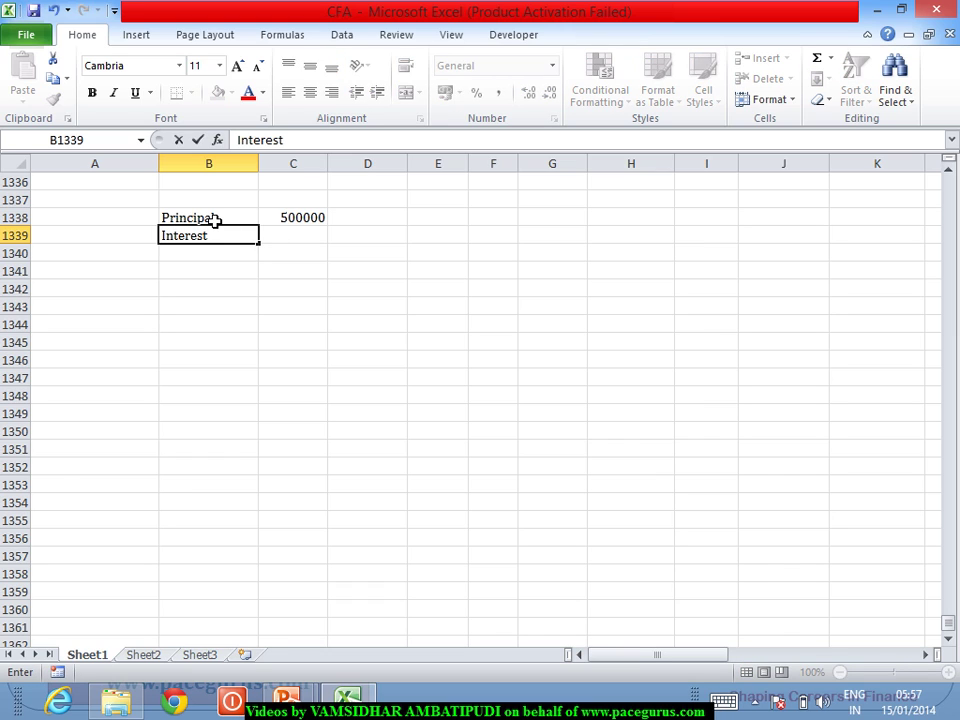
Step: Enter 6% as the interest in C1339, and add a Number of Years row below it with the value 30
{"action": "key", "text": "Tab"}
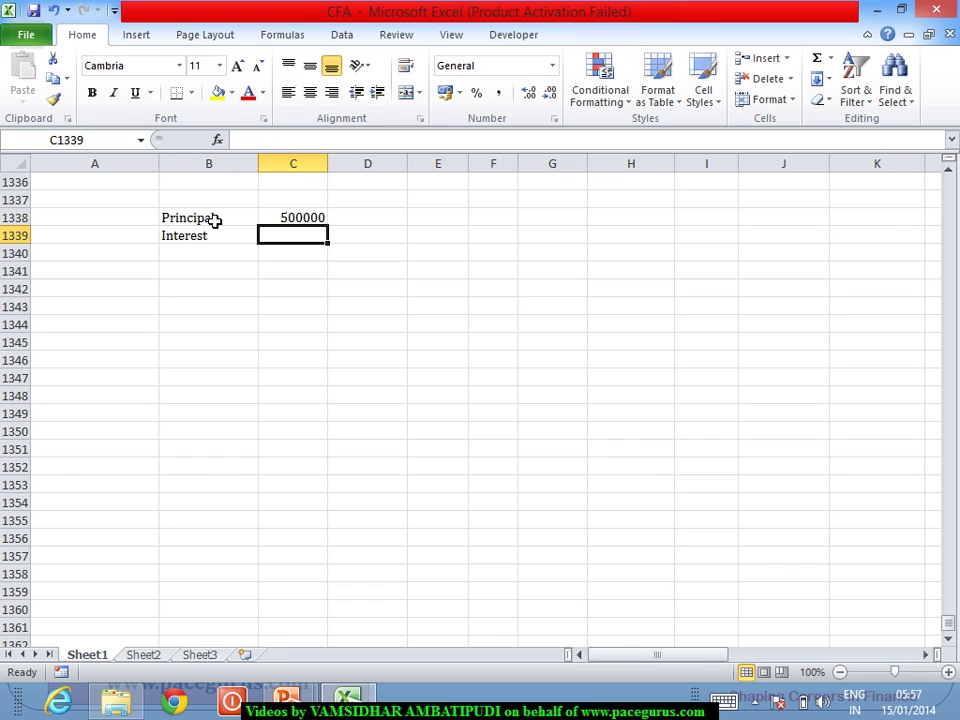
{"action": "type", "text": "6%"}
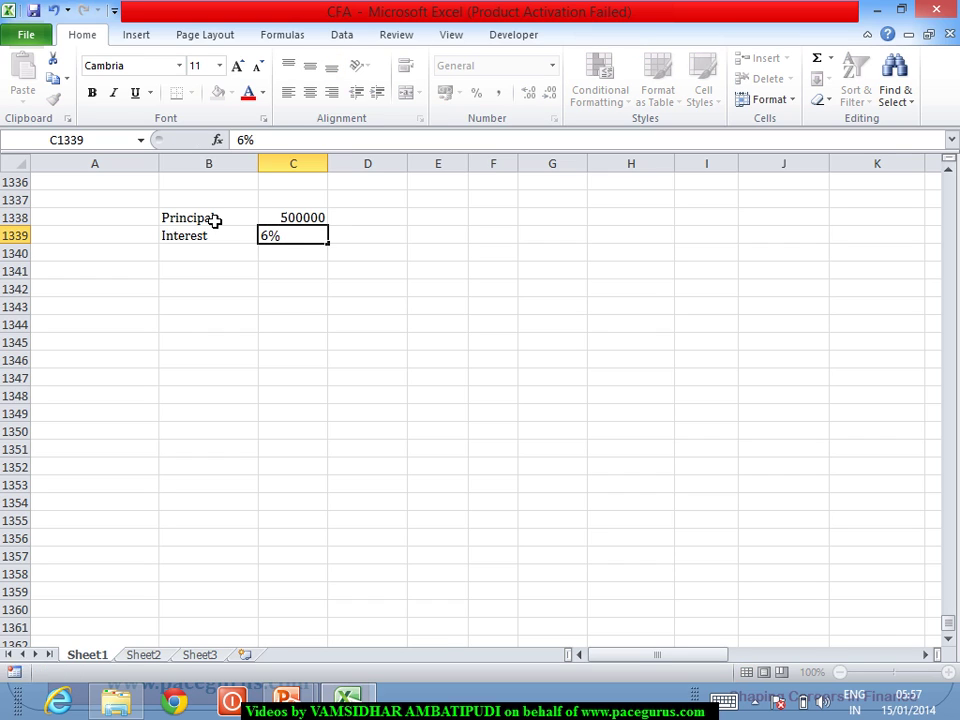
{"action": "key", "text": "Return"}
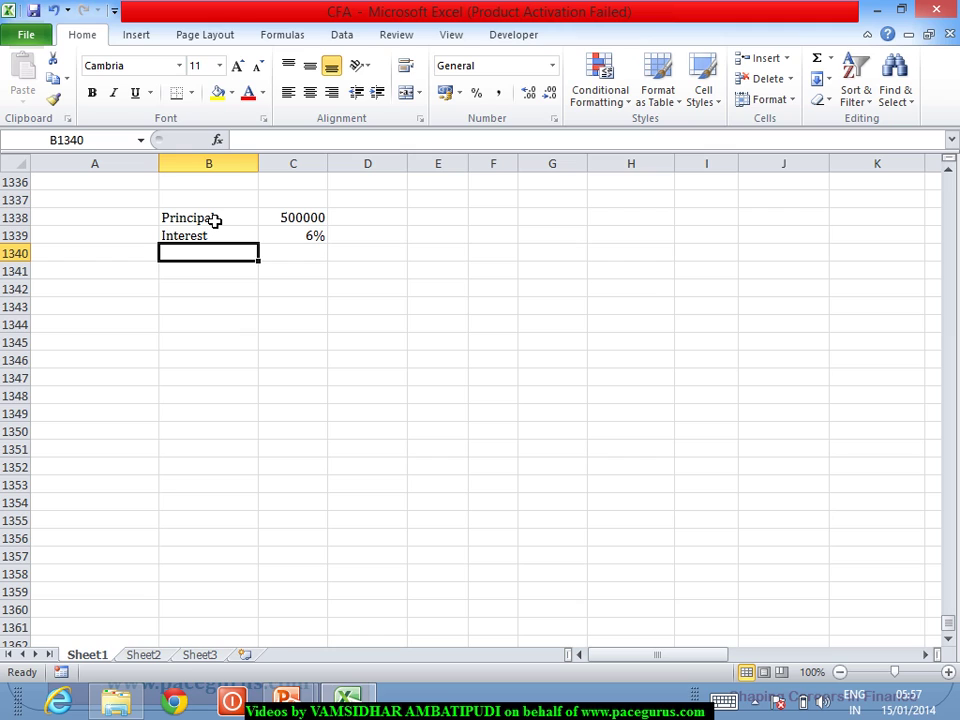
{"action": "type", "text": "Num"}
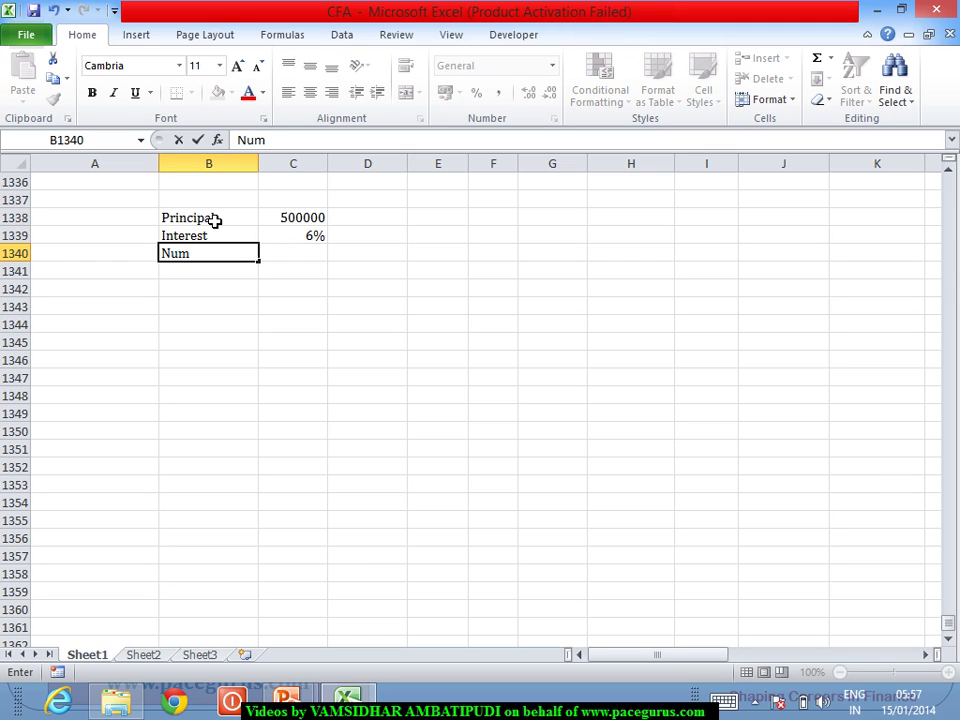
{"action": "type", "text": "ber of Years"}
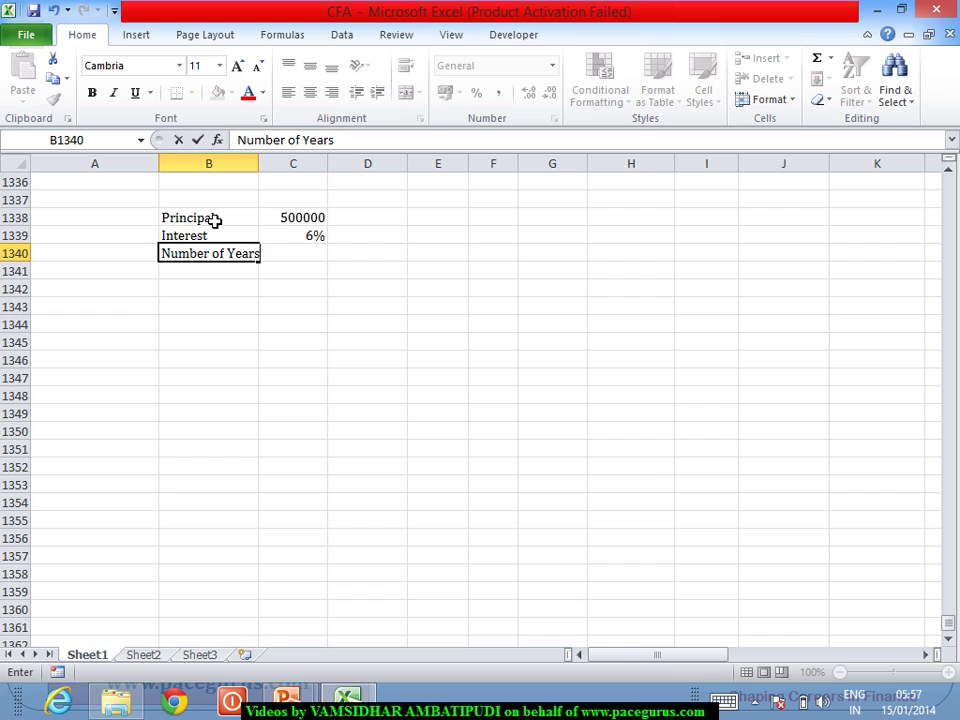
{"action": "key", "text": "Tab"}
{"action": "type", "text": "30"}
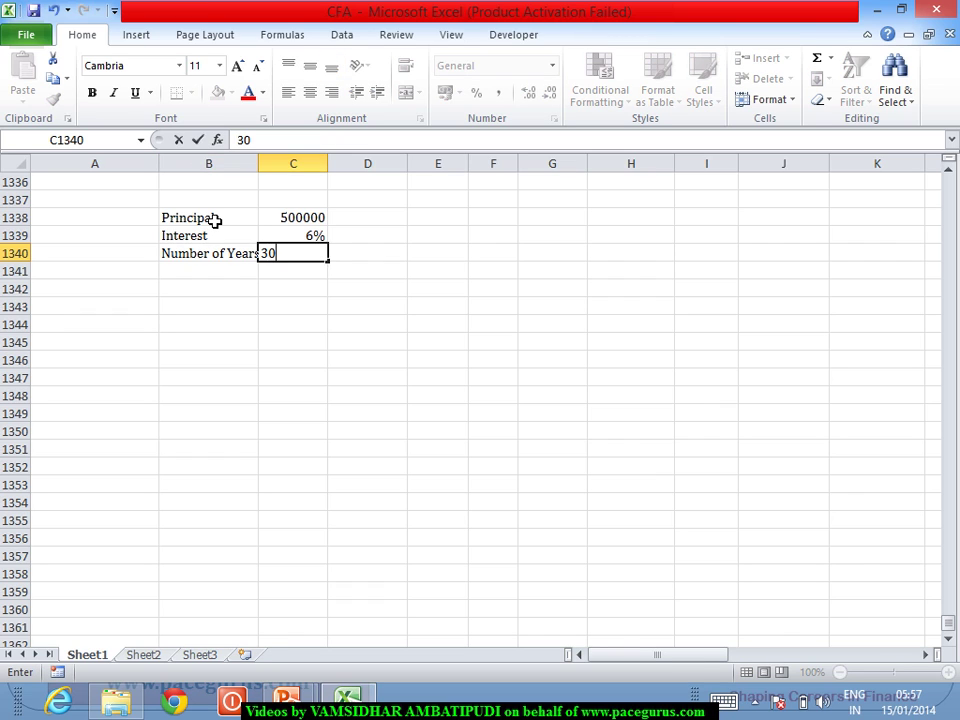
{"action": "key", "text": "Return"}
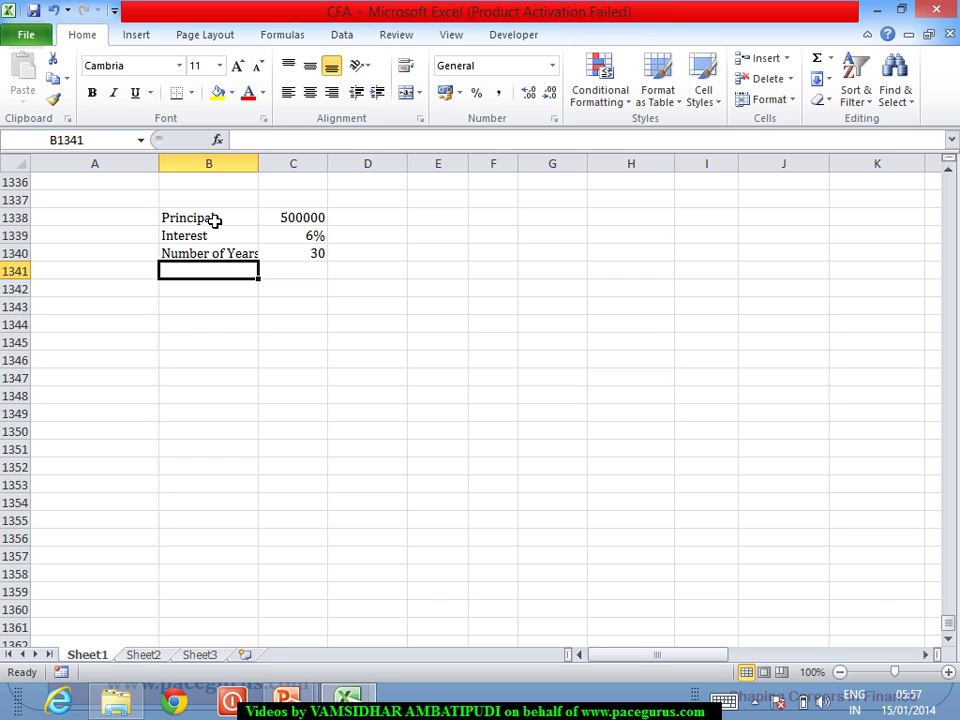
Step: Label cell B1341, below Number of Years, as "EMI (Level)"
{"action": "type", "text": "EMI"}
{"action": "key", "text": "Tab"}
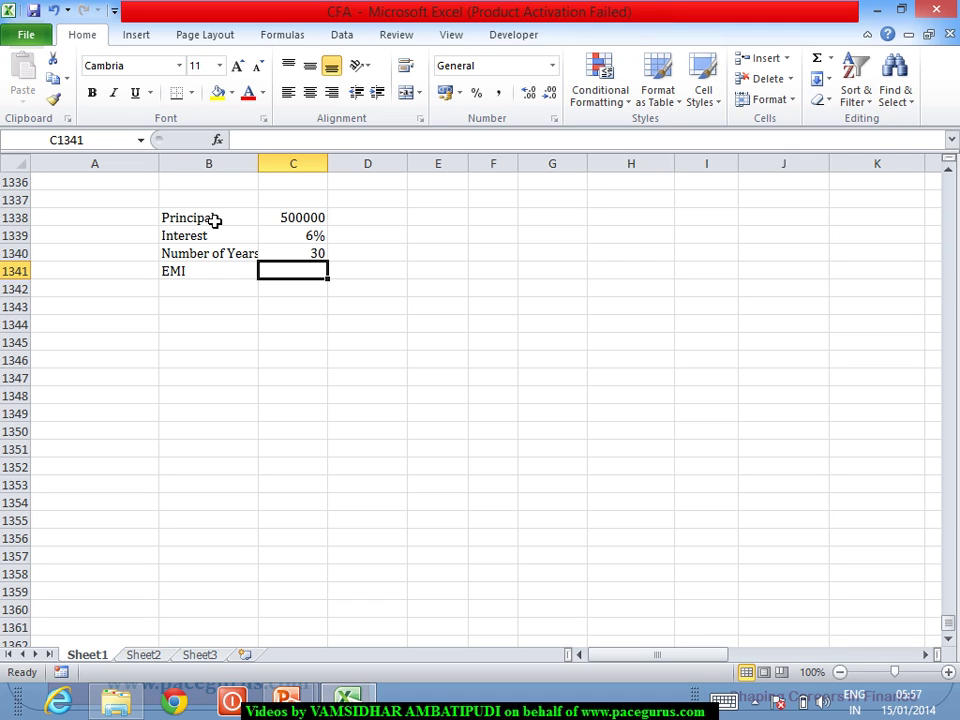
{"action": "left_click", "coordinate": [280, 240]}
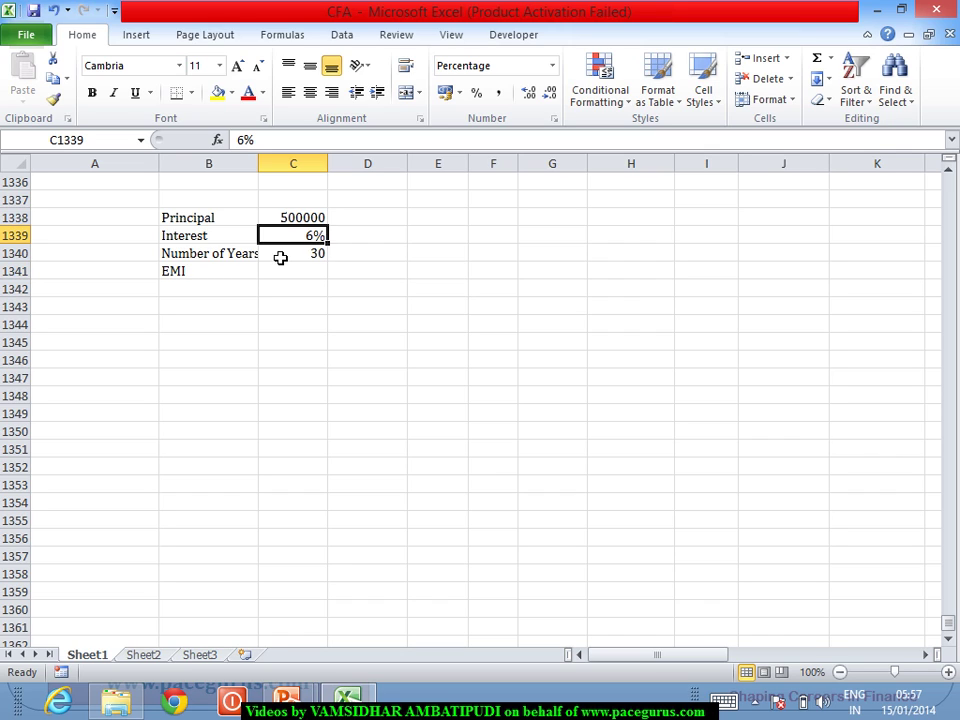
{"action": "left_click", "coordinate": [281, 272]}
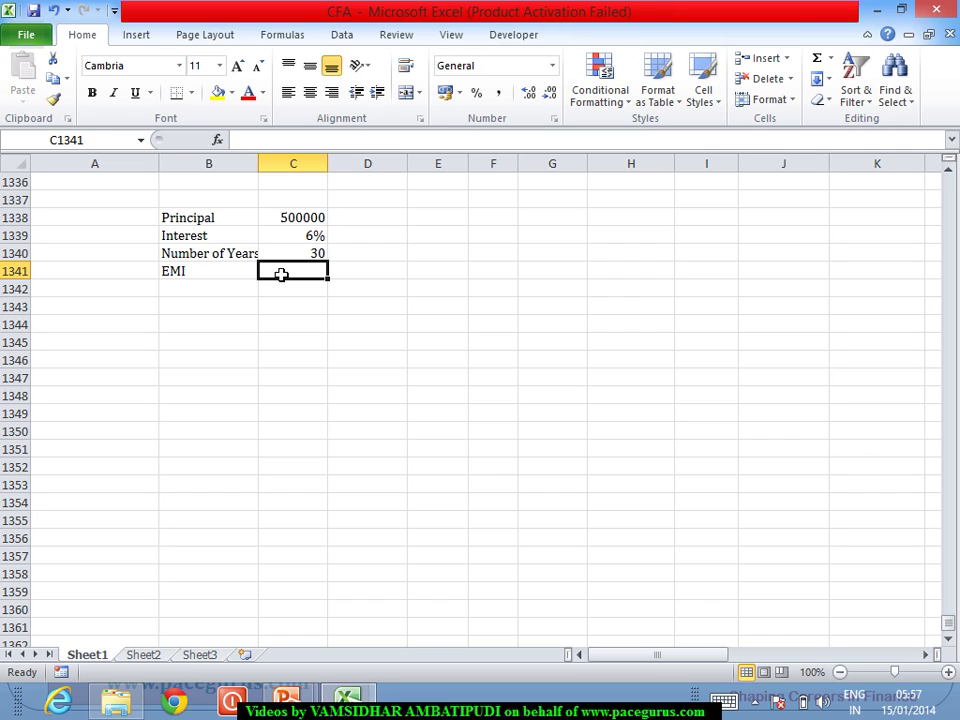
{"action": "double_click", "coordinate": [220, 277]}
{"action": "type", "text": "("}
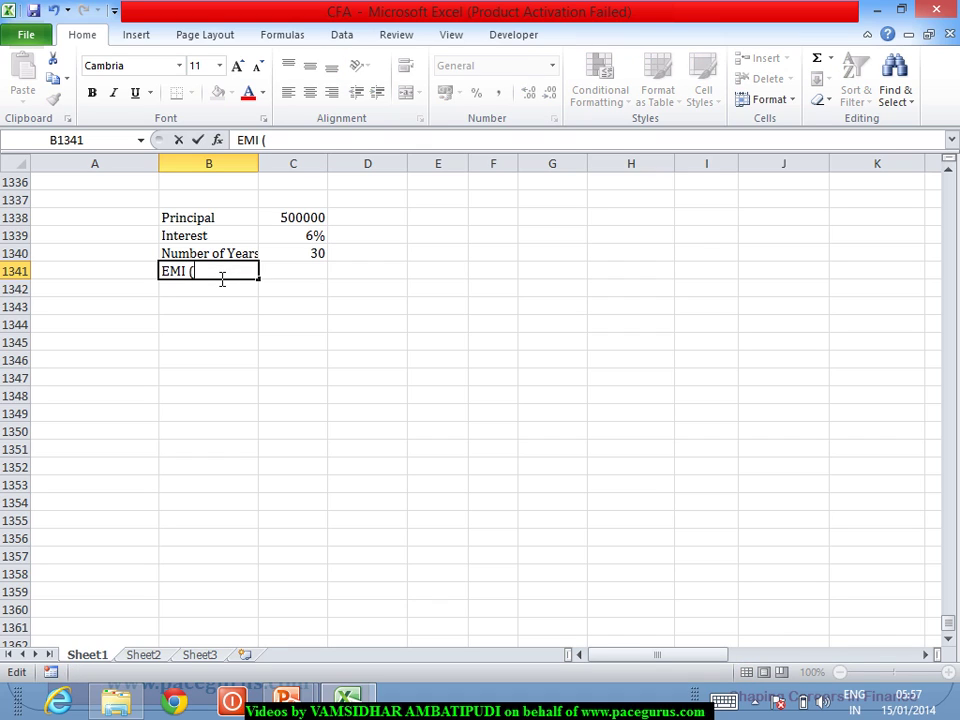
{"action": "type", "text": "Level)"}
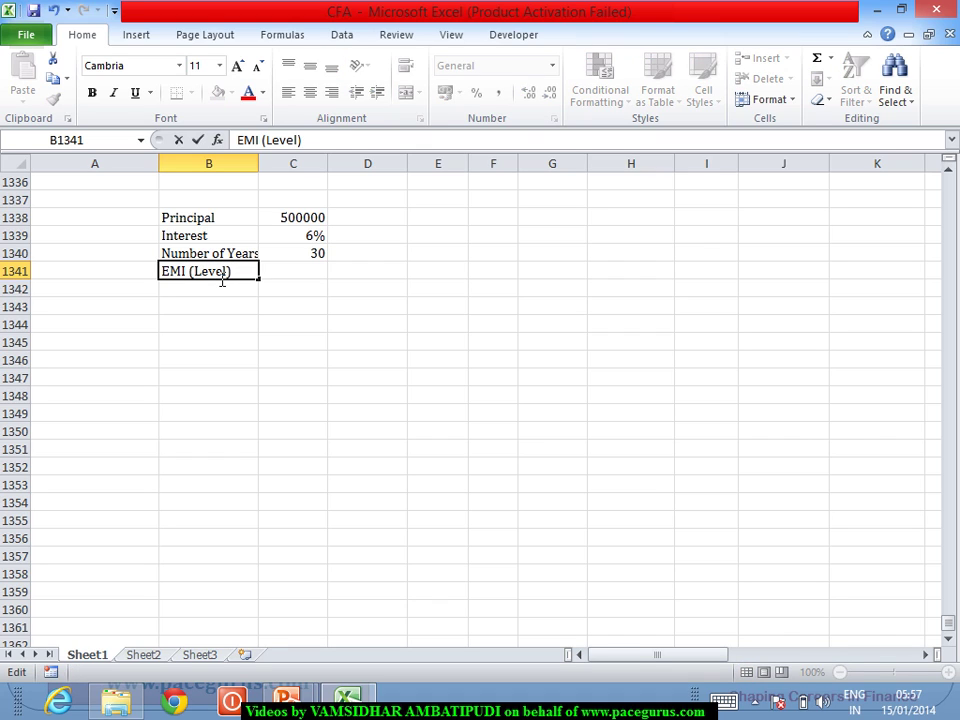
{"action": "key", "text": "Tab"}
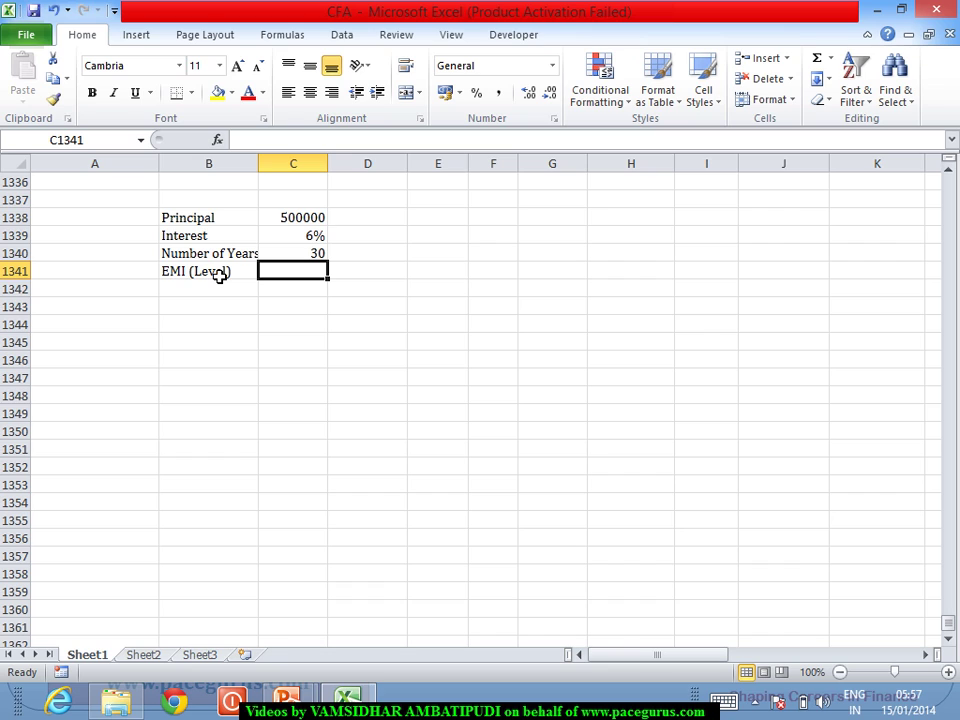
Step: Calculate the monthly EMI in C1341 with the formula =PMT(C1339/12,C1340*12,C1338)
{"action": "type", "text": "=pmt"}
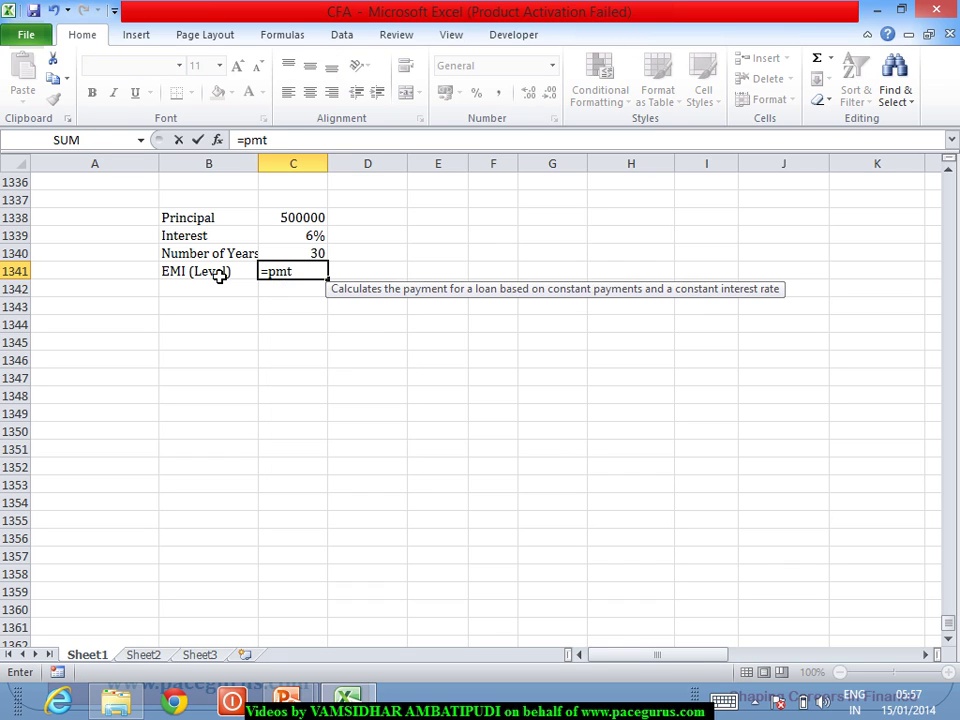
{"action": "key", "text": "Tab"}
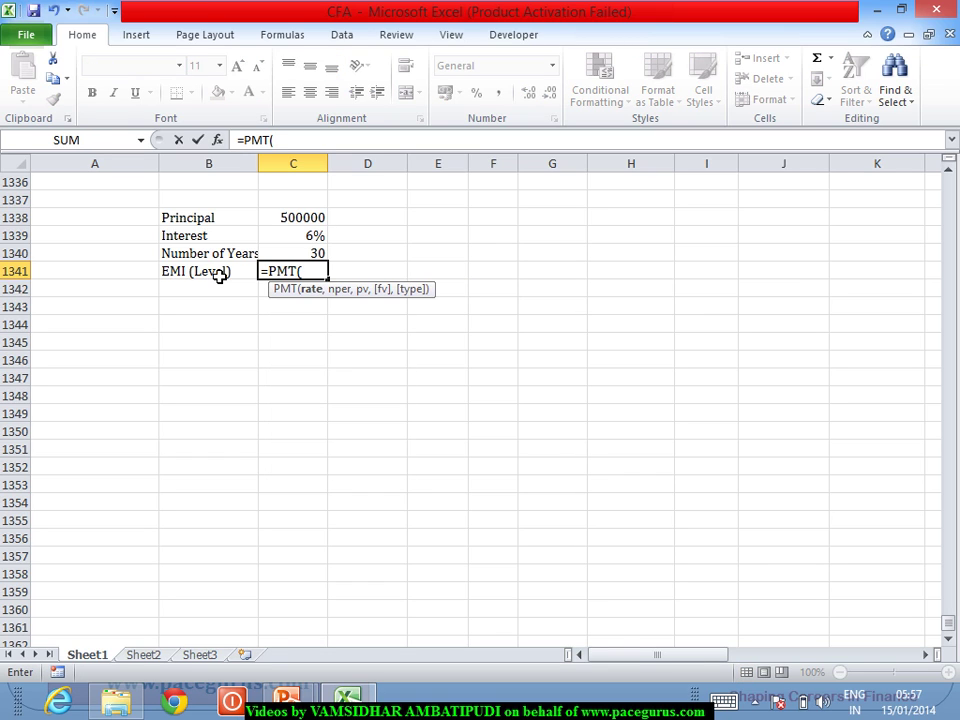
{"action": "left_click", "coordinate": [305, 241]}
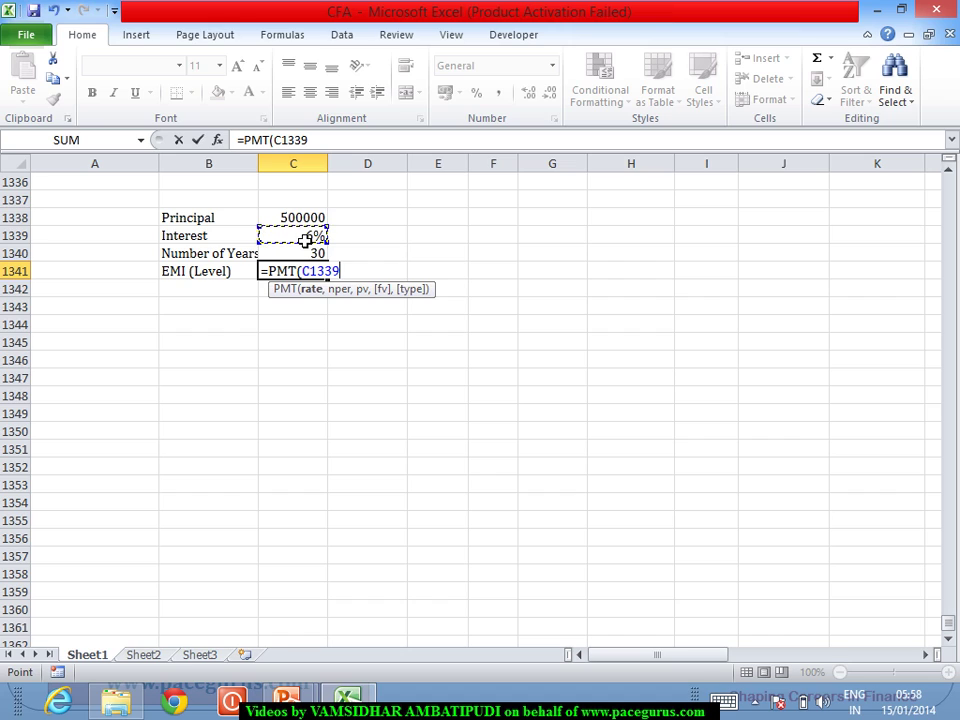
{"action": "type", "text": "/1"}
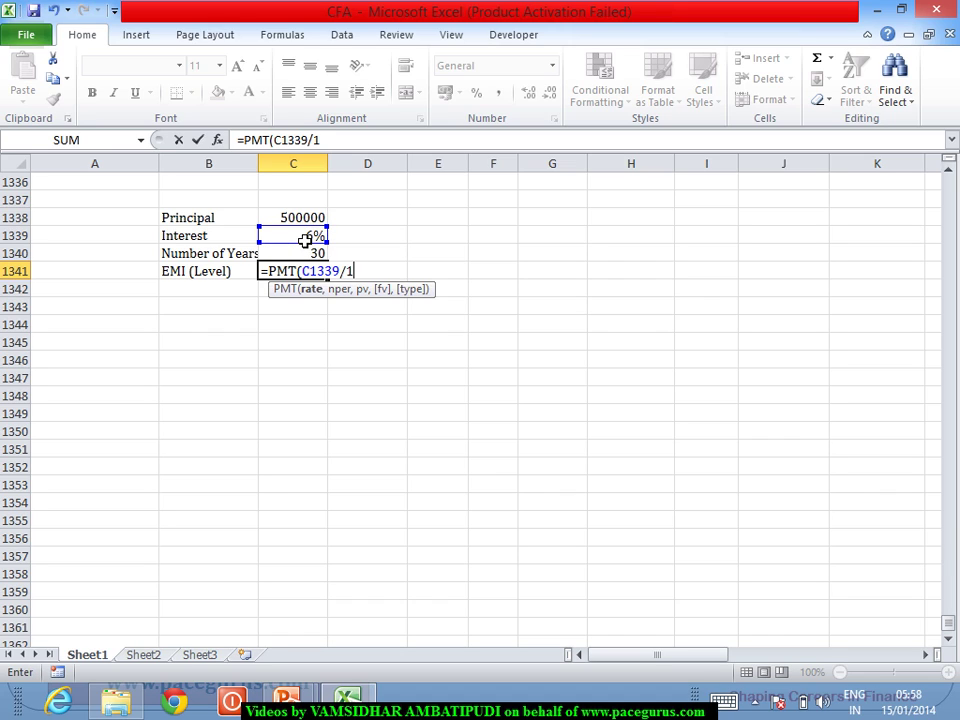
{"action": "type", "text": "2,"}
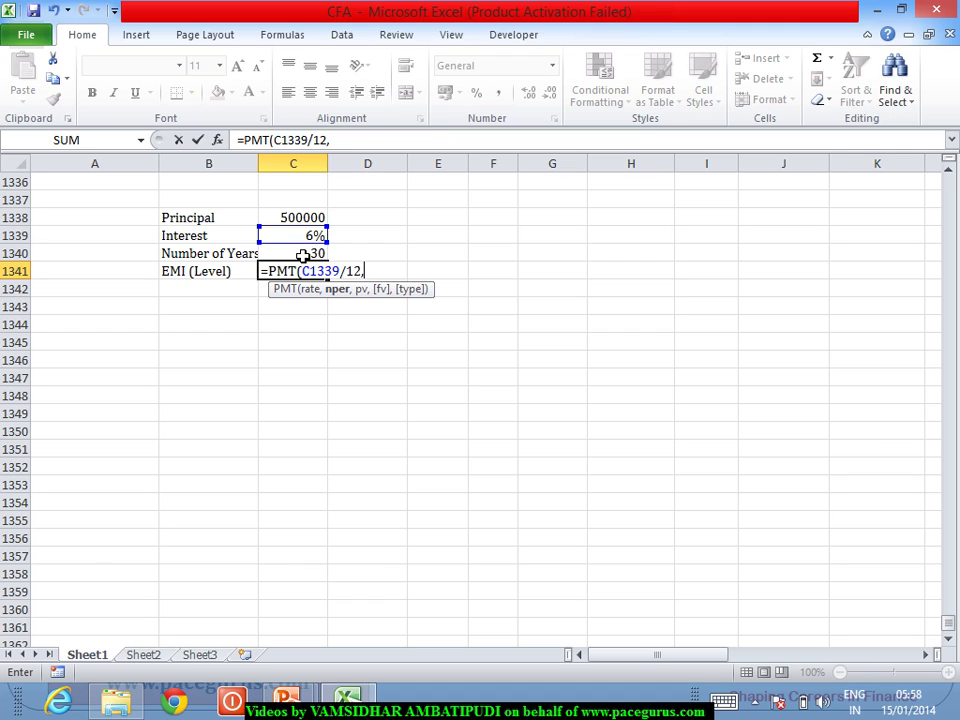
{"action": "left_click", "coordinate": [303, 254]}
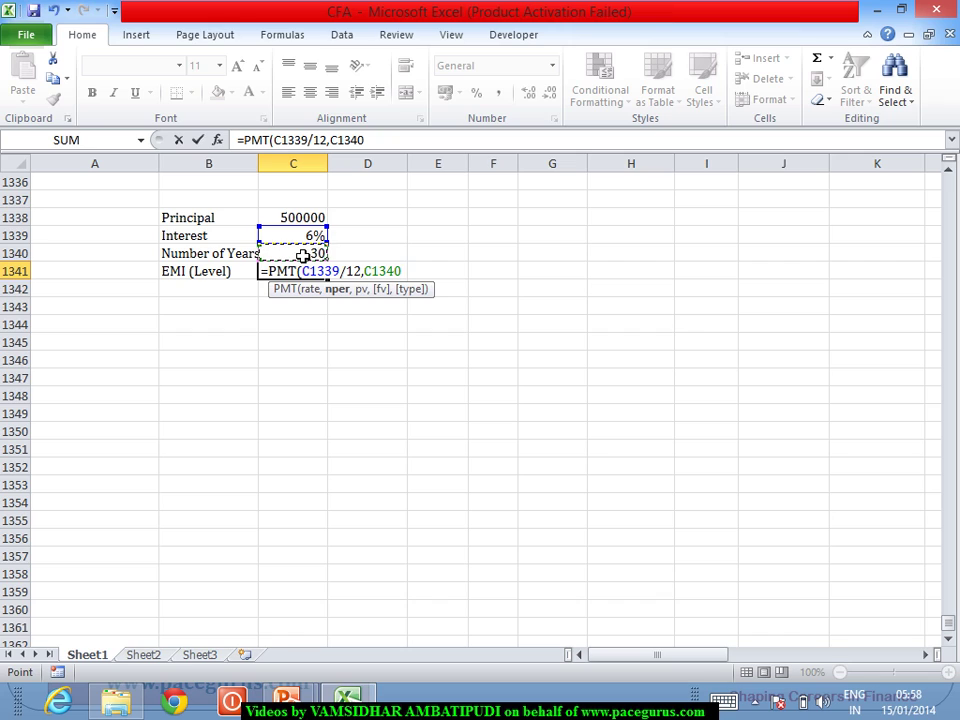
{"action": "type", "text": "*12,"}
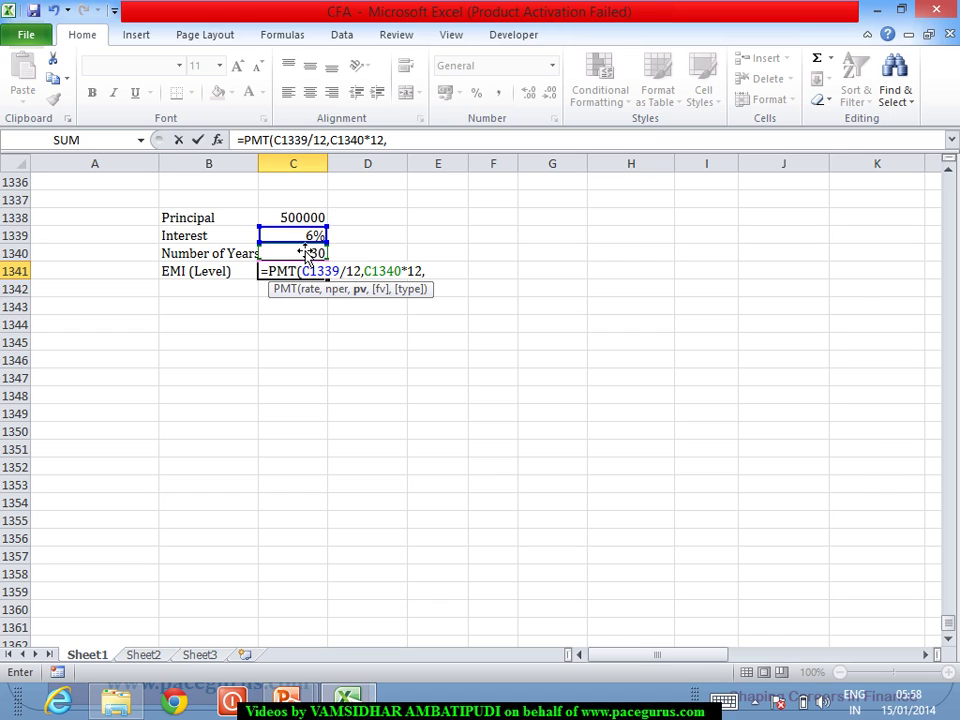
{"action": "left_click", "coordinate": [302, 219]}
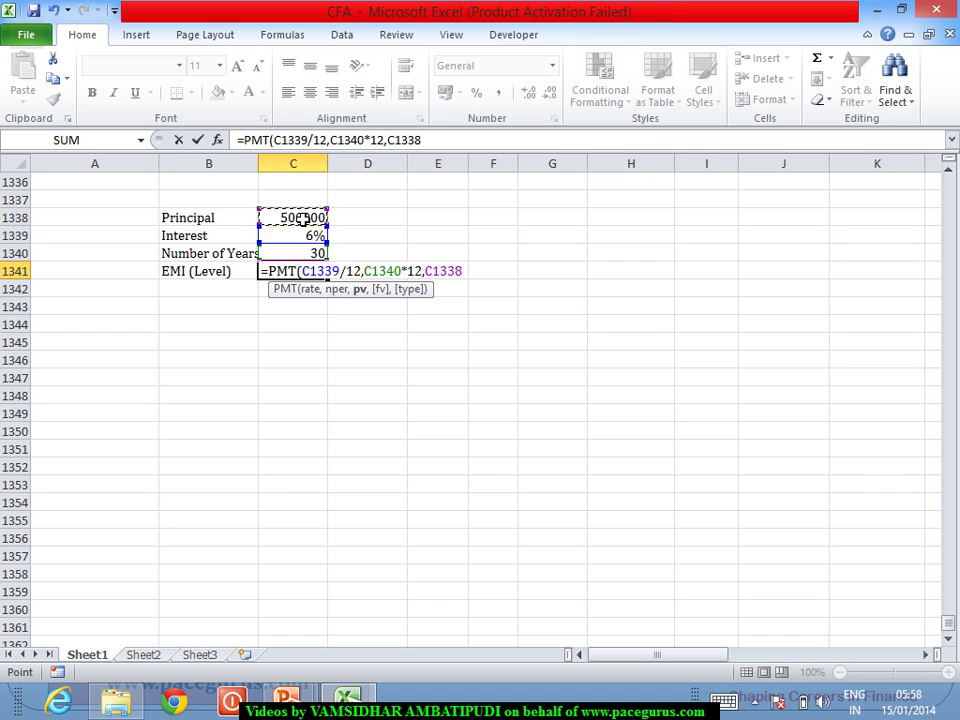
{"action": "type", "text": ")"}
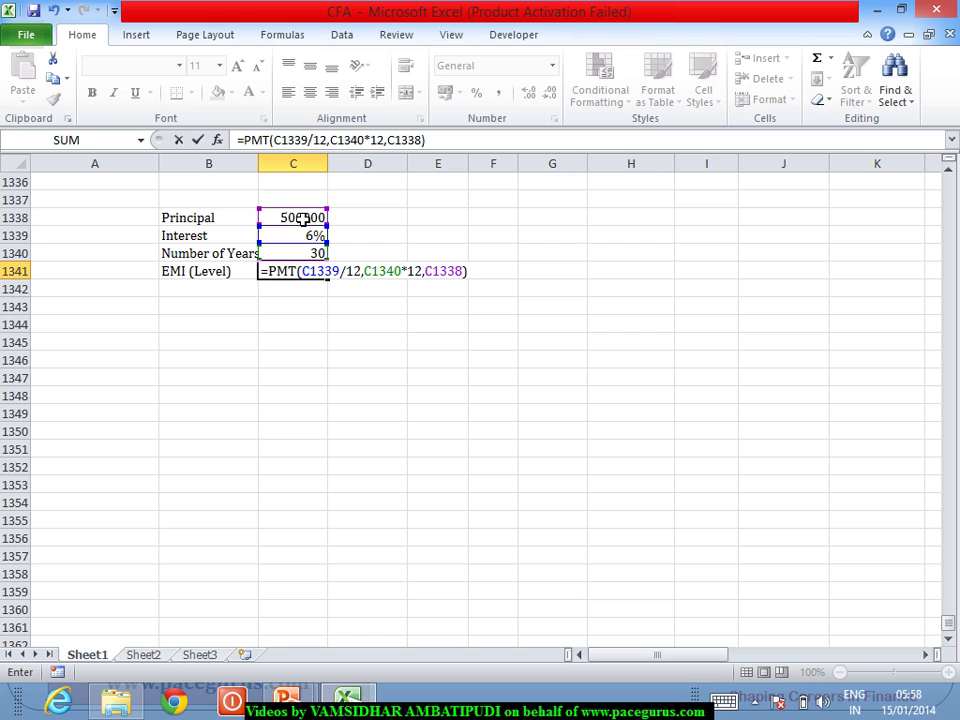
{"action": "key", "text": "Return"}
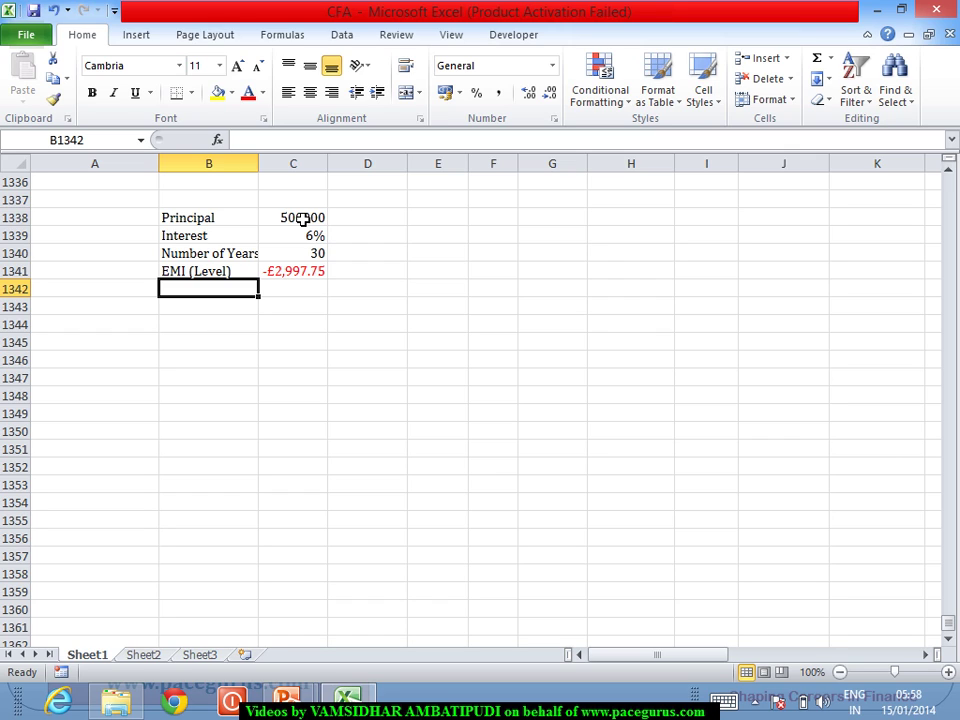
{"action": "left_click", "coordinate": [305, 276]}
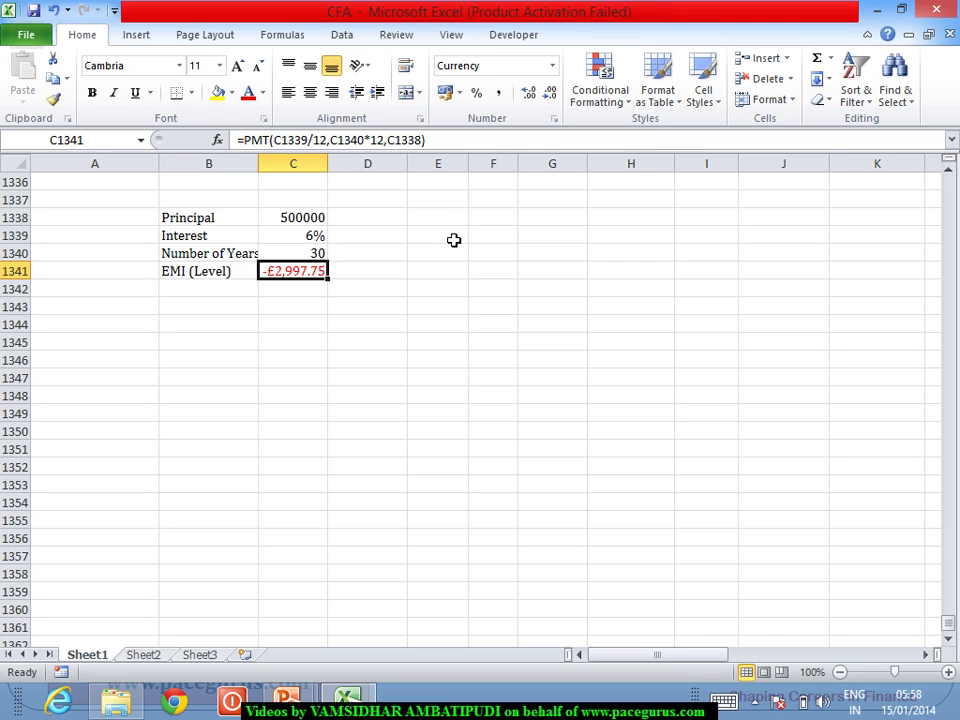
Step: Fill column E from E1339 down to E1698 with the month numbers 1 to 360
{"action": "left_click", "coordinate": [453, 238]}
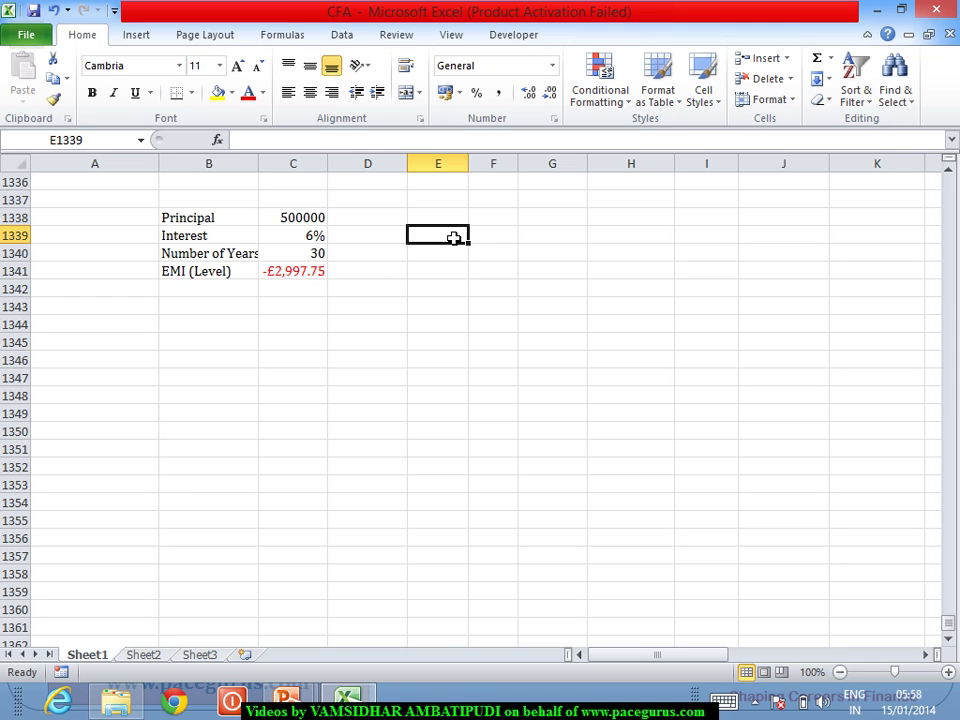
{"action": "type", "text": "1"}
{"action": "key", "text": "Return"}
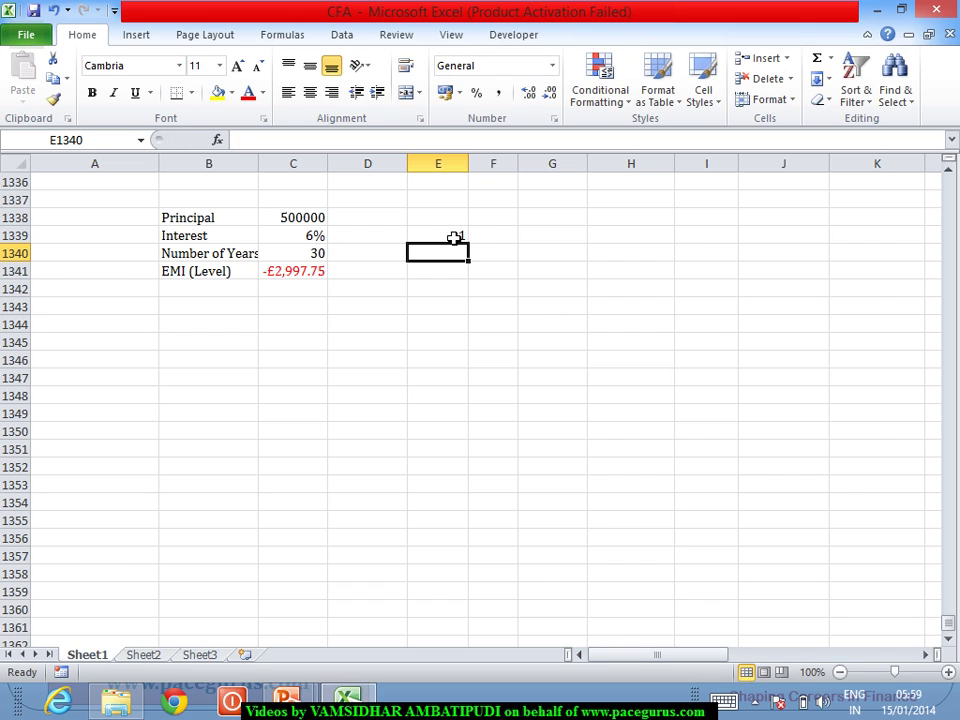
{"action": "type", "text": "2"}
{"action": "key", "text": "Return"}
{"action": "left_click_drag", "start_coordinate": [453, 237], "coordinate": [476, 626]}
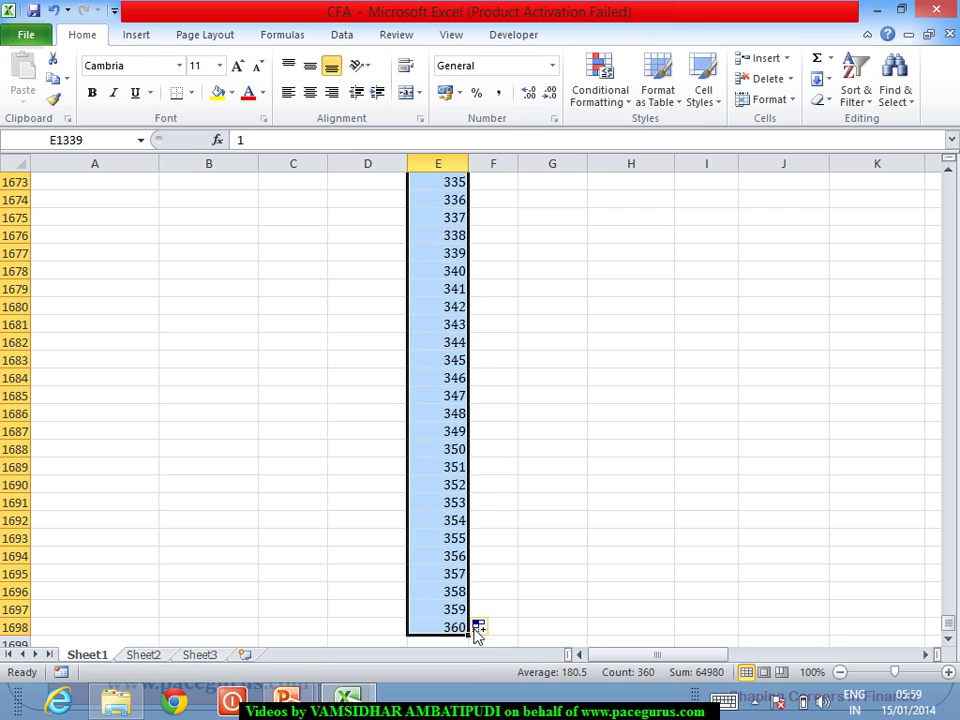
Step: Add the headers Principal in F1338 and Interest in G1338, and widen column F to fit its header
{"action": "left_click_drag", "start_coordinate": [950, 628], "coordinate": [949, 542]}
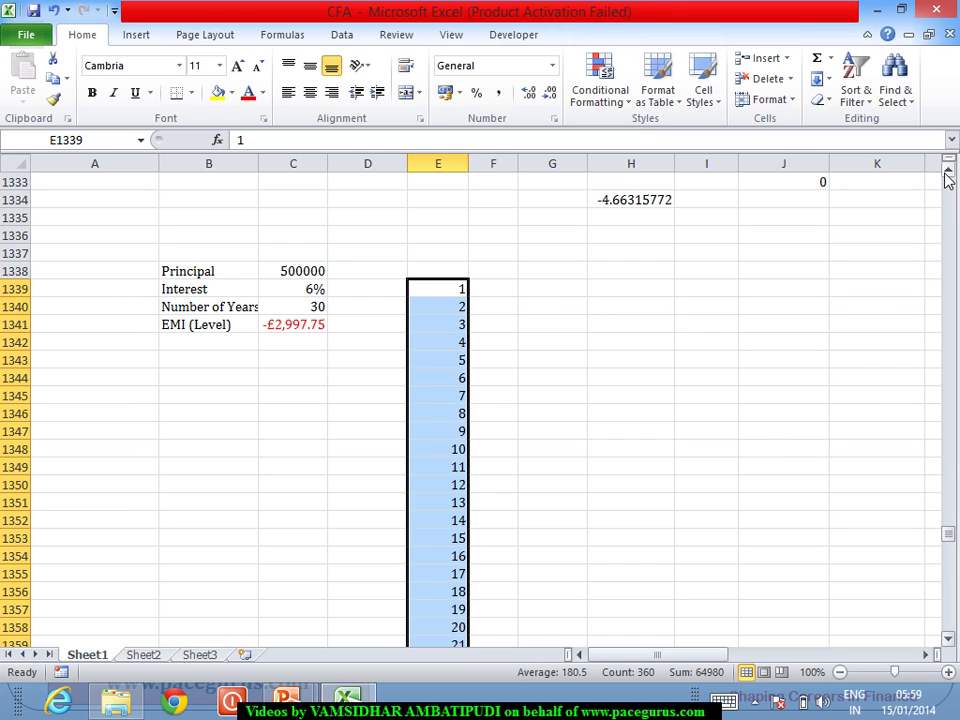
{"action": "double_click", "coordinate": [948, 640]}
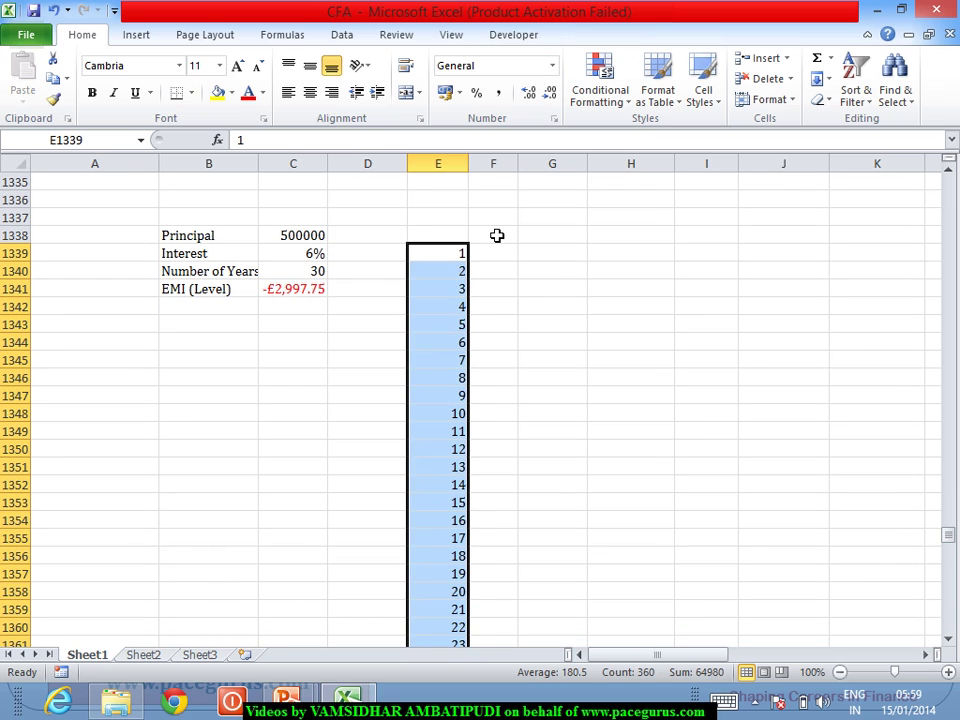
{"action": "left_click", "coordinate": [497, 236]}
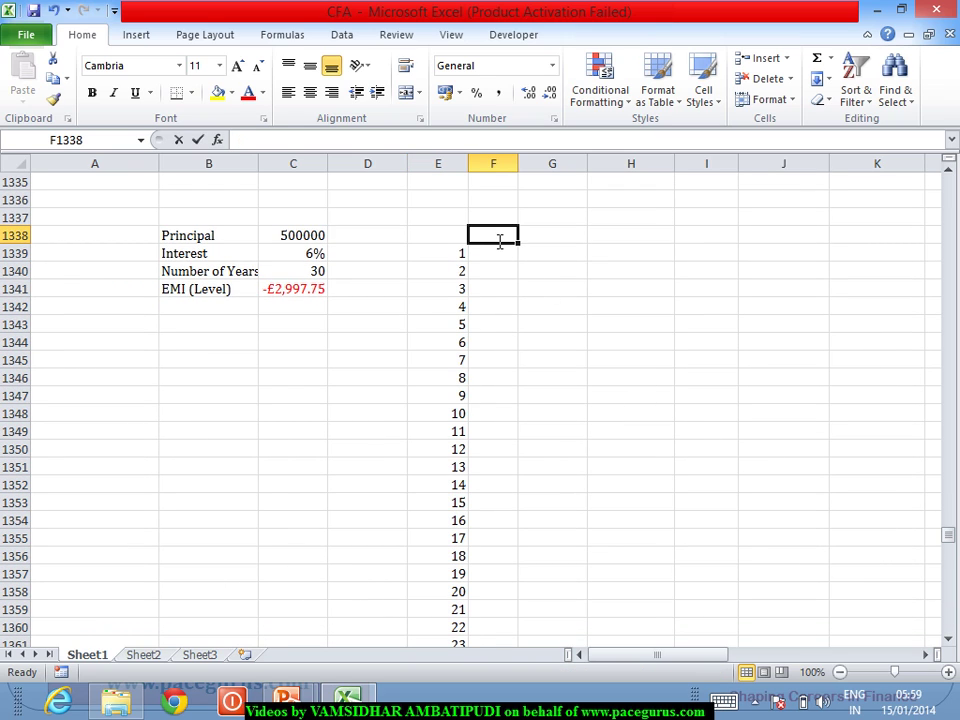
{"action": "type", "text": "PP"}
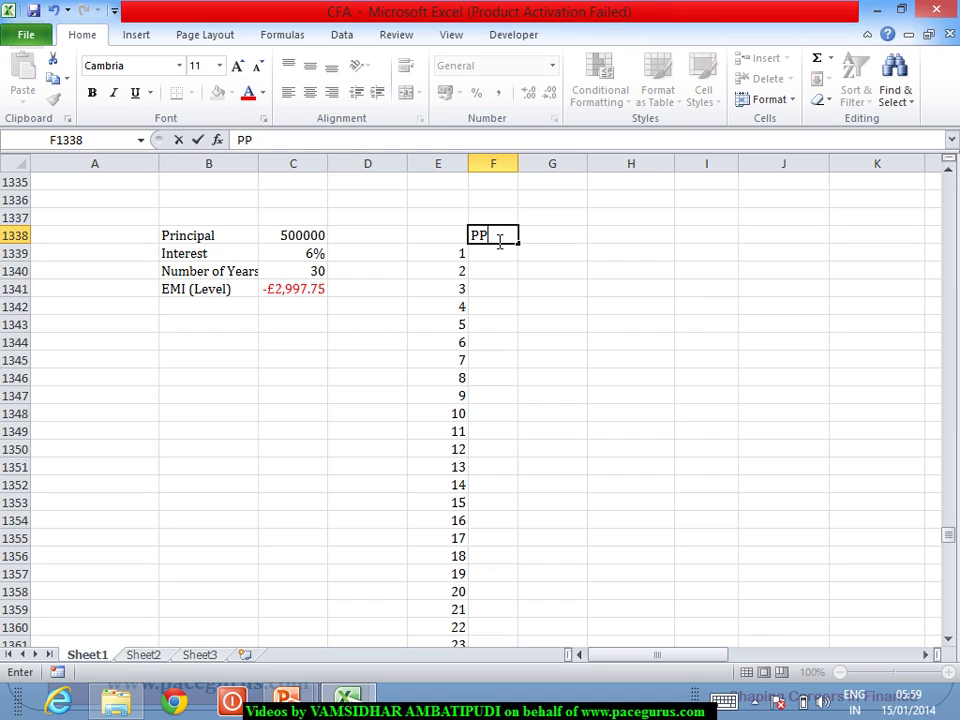
{"action": "key", "text": "BackSpace"}
{"action": "type", "text": "rincipal"}
{"action": "key", "text": "Tab"}
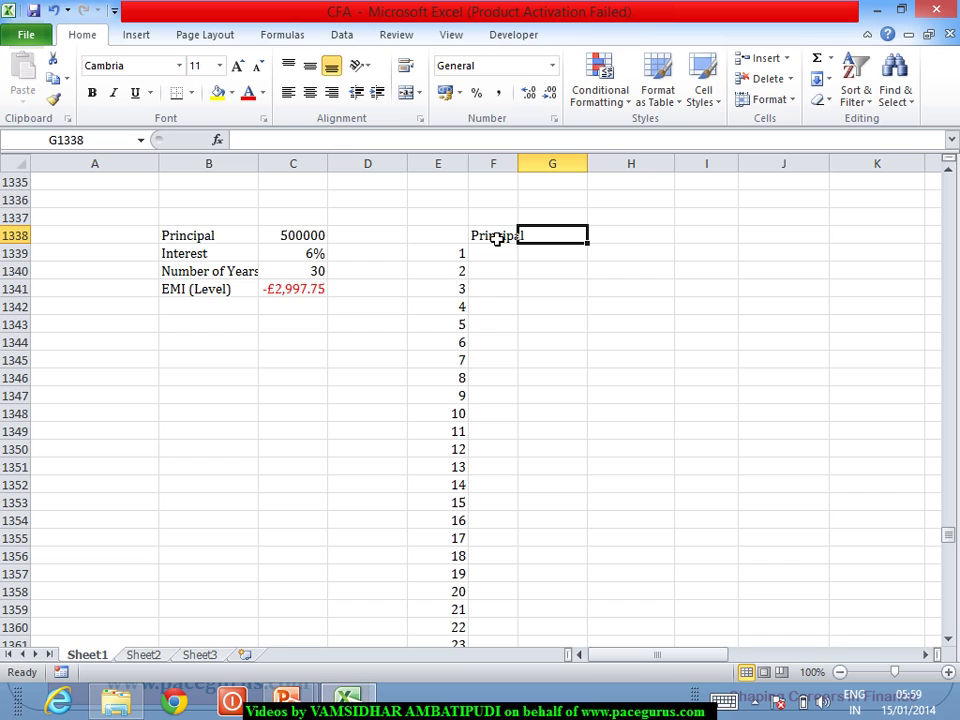
{"action": "type", "text": "Interest"}
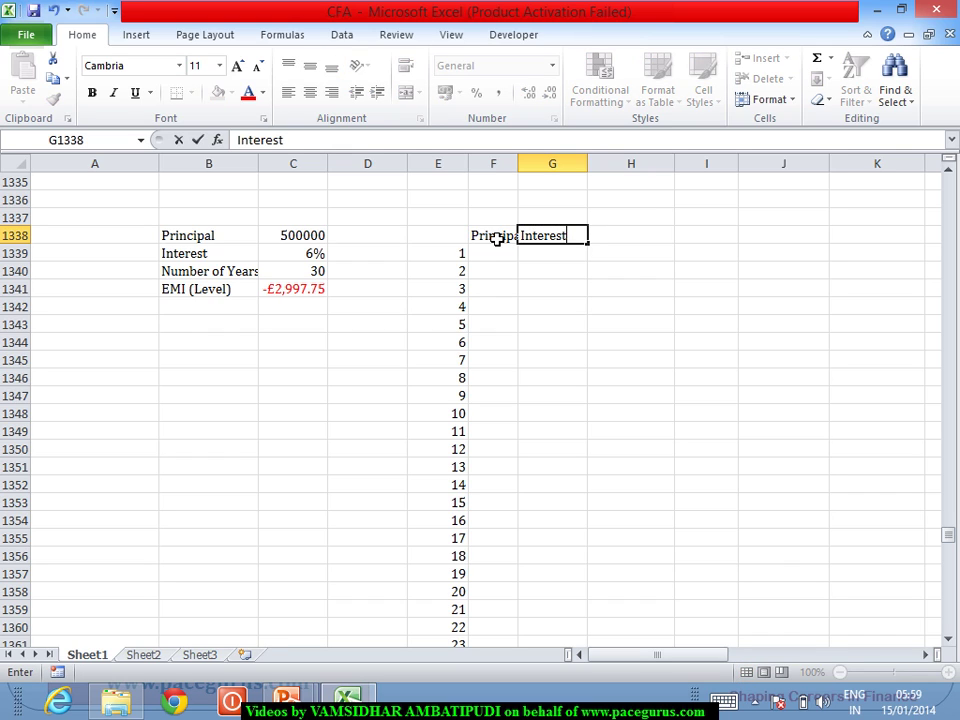
{"action": "key", "text": "Return"}
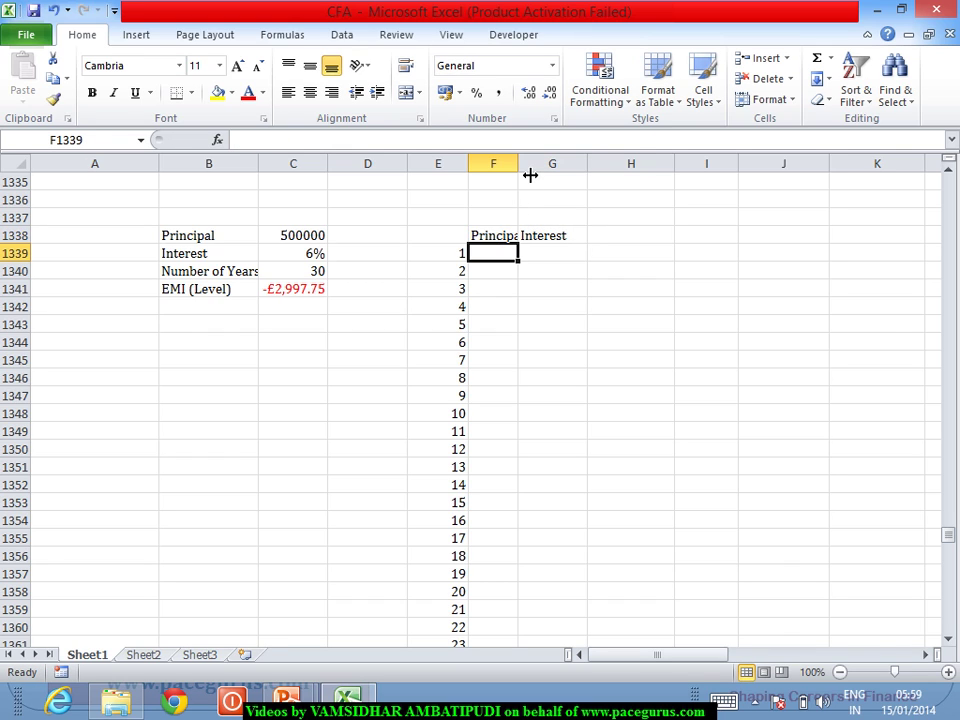
{"action": "left_click_drag", "start_coordinate": [530, 174], "coordinate": [540, 178]}
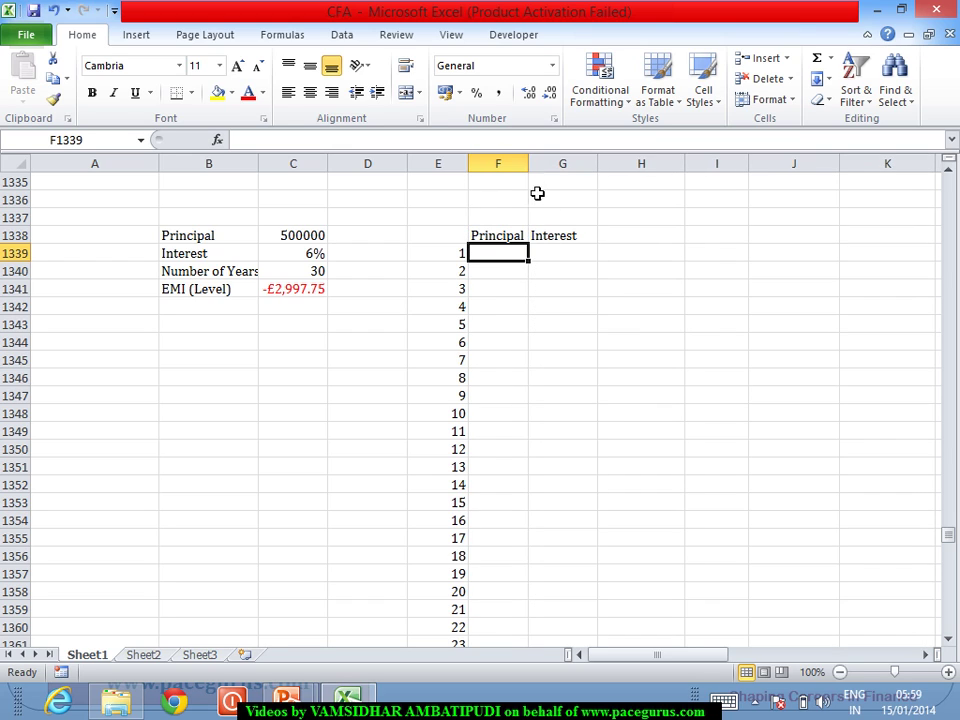
{"action": "left_click", "coordinate": [560, 259]}
{"action": "type", "text": "="}
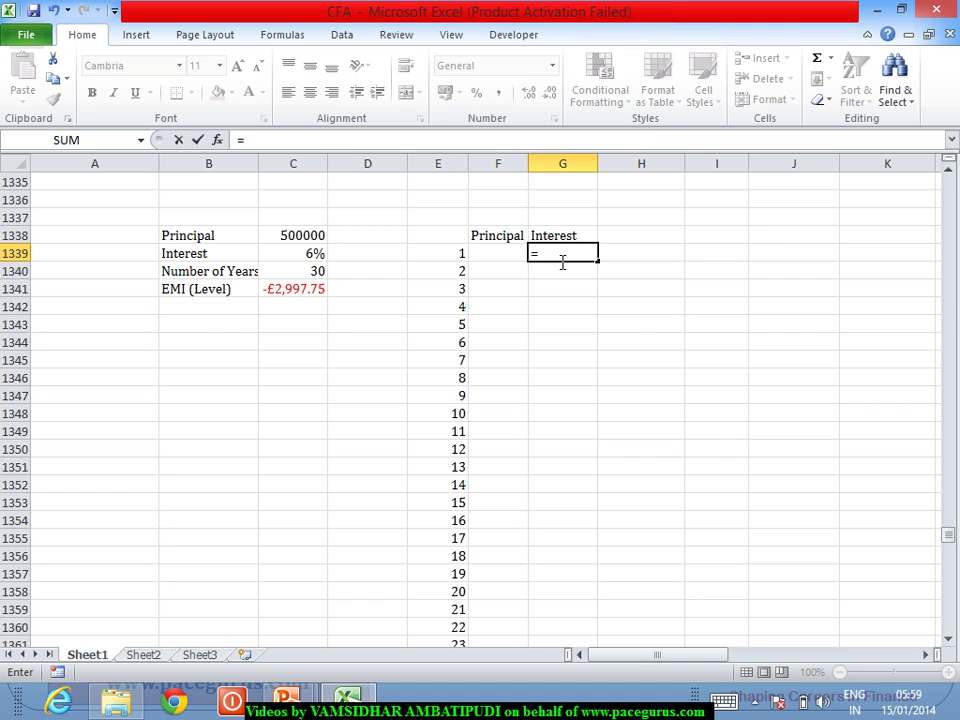
{"action": "key", "text": "Escape"}
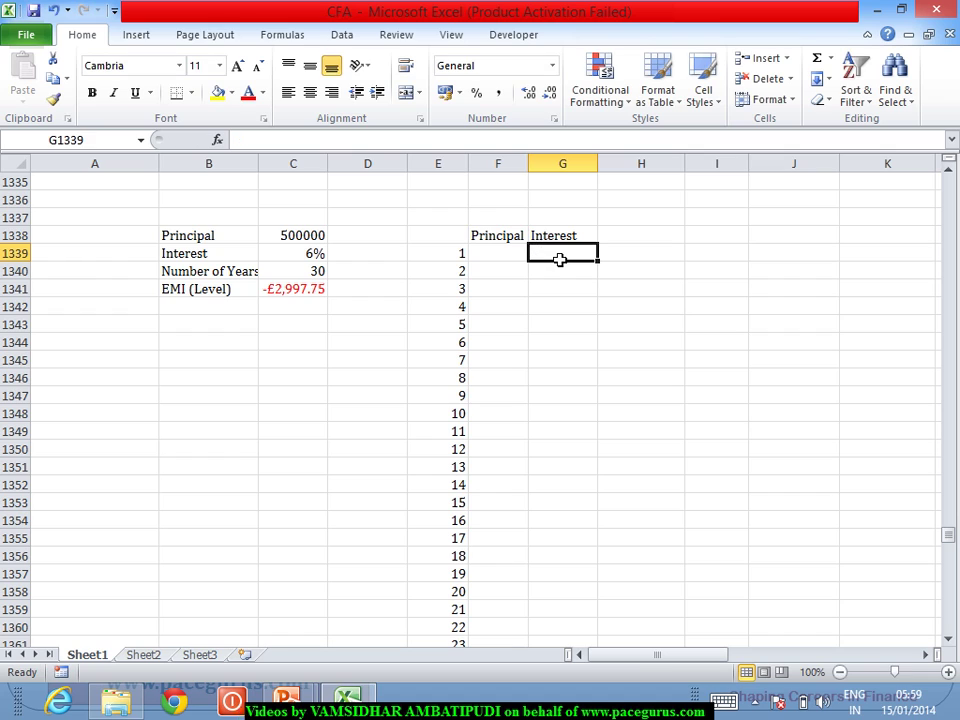
{"action": "left_click", "coordinate": [507, 258]}
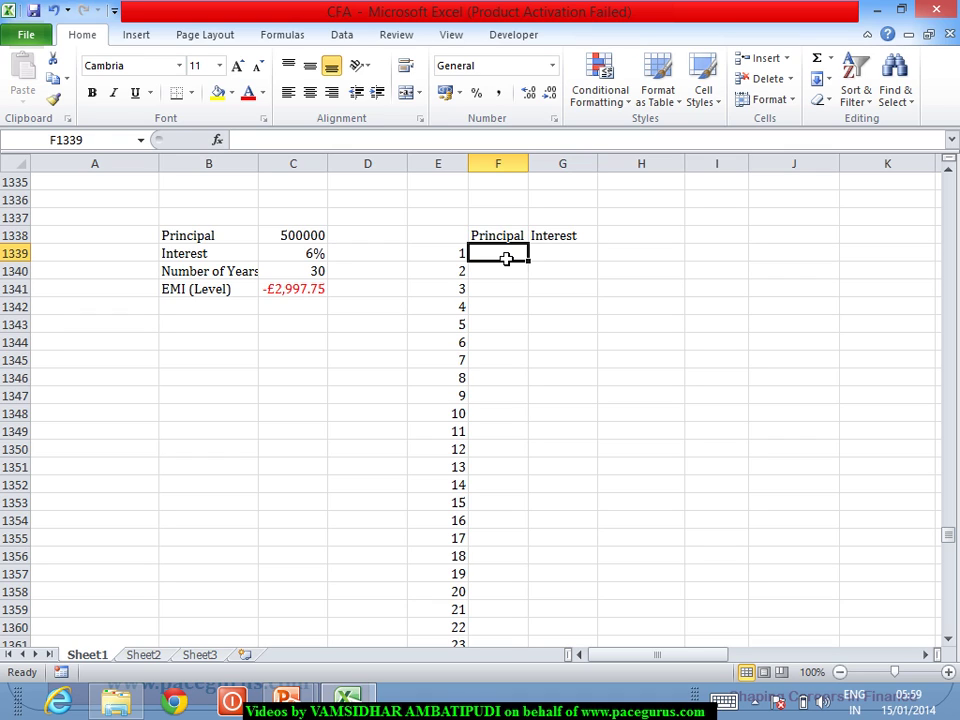
{"action": "type", "text": "="}
{"action": "key", "text": "Escape"}
Step: Change the header in F1338 to "Beg. Principal" and widen column F to fit it
{"action": "double_click", "coordinate": [481, 243]}
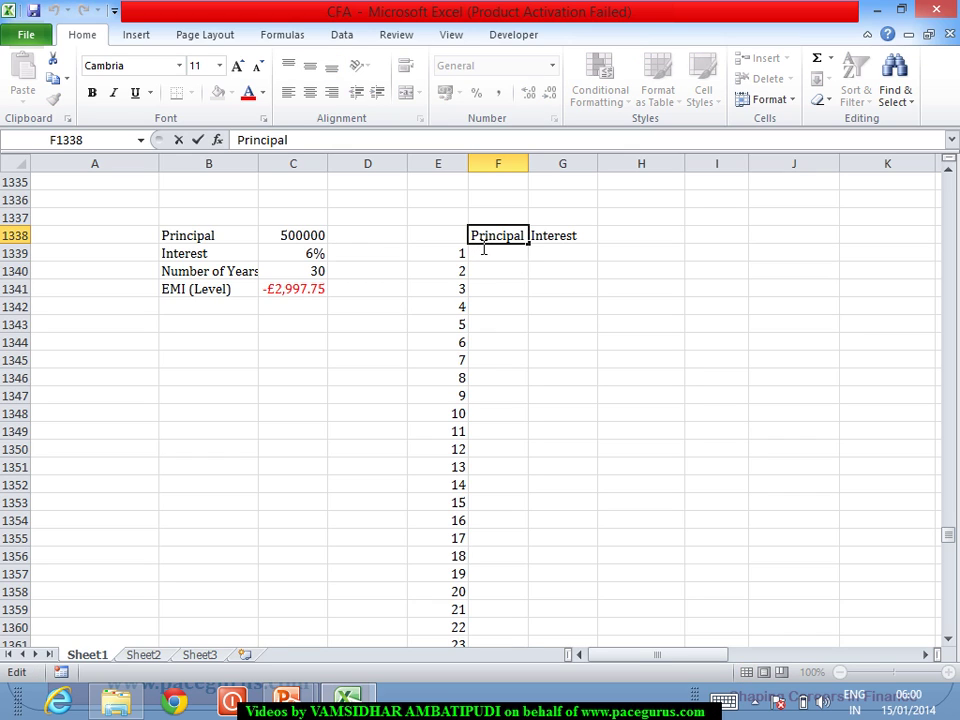
{"action": "type", "text": "Beg."}
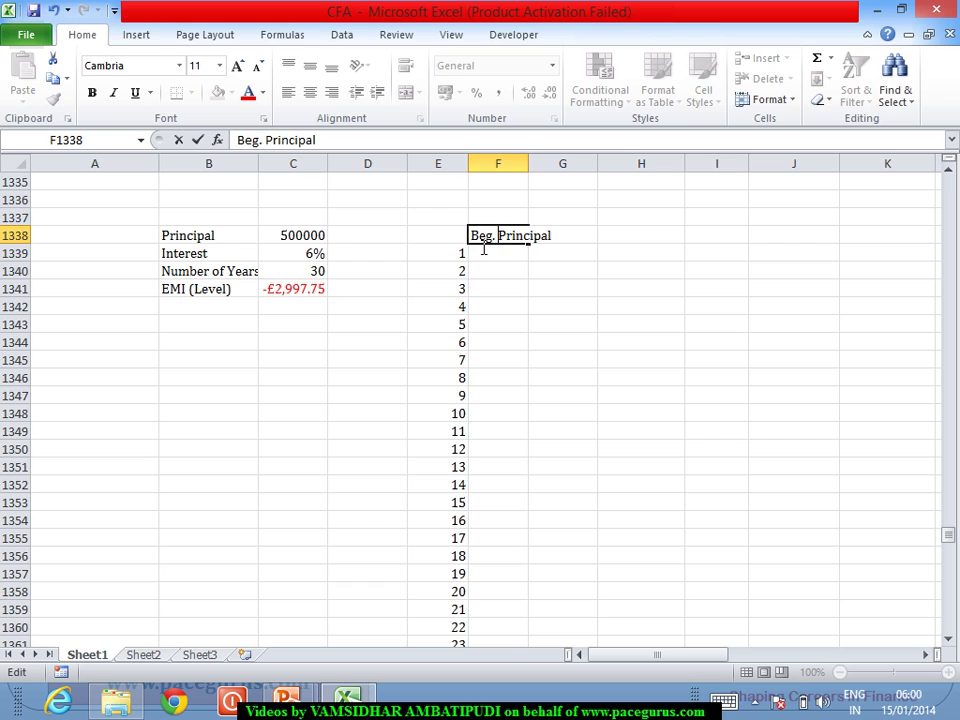
{"action": "key", "text": "Tab"}
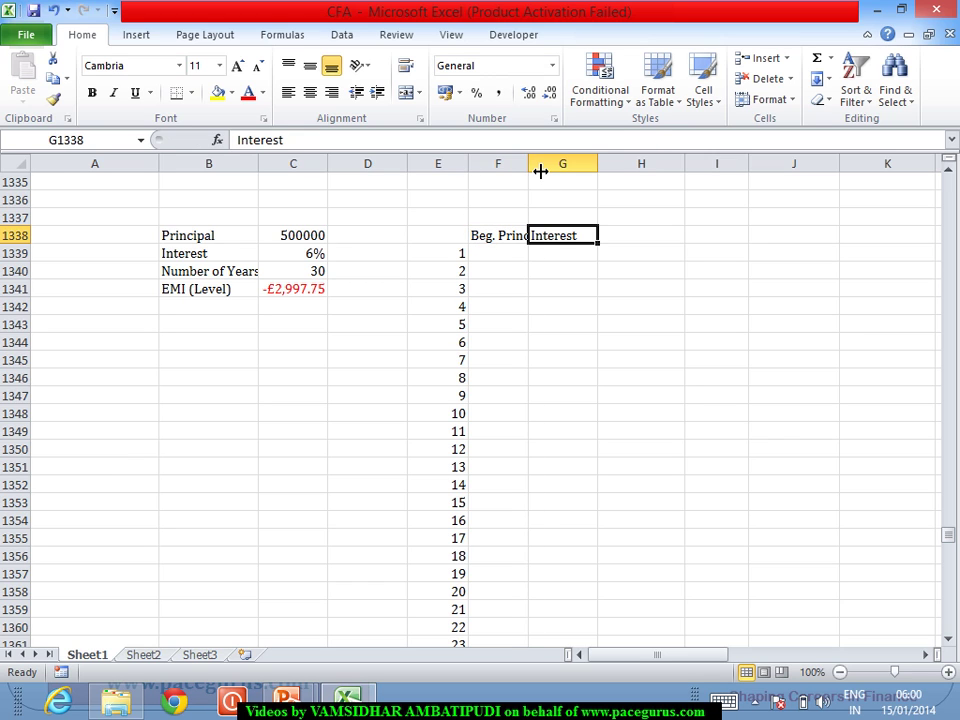
{"action": "left_click_drag", "start_coordinate": [540, 171], "coordinate": [560, 176]}
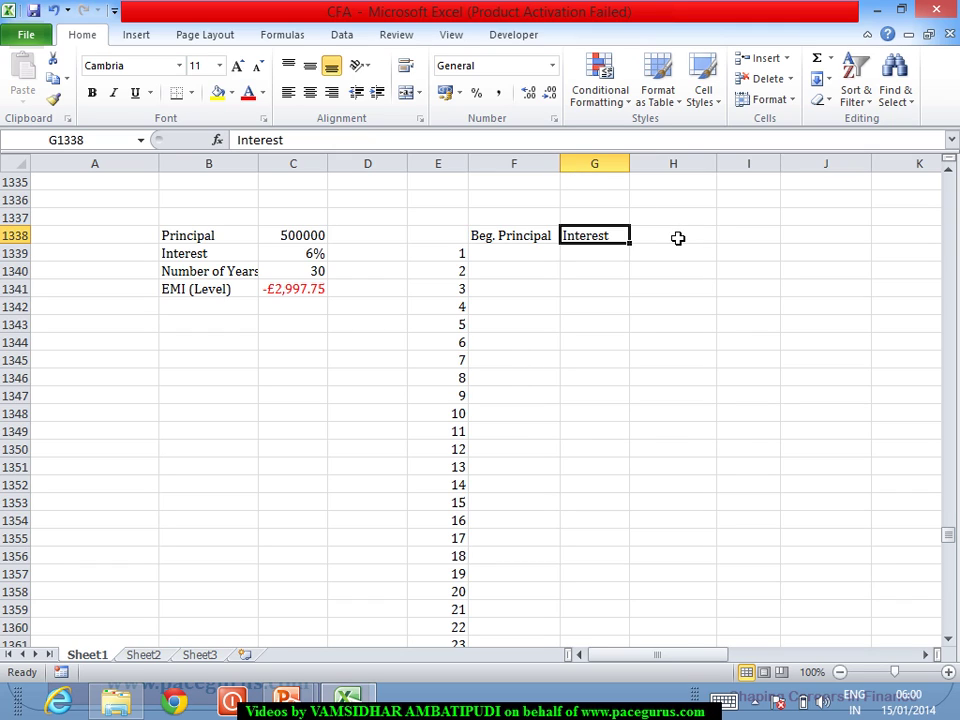
Step: Add the headers "Principal Repay" in H1338 and "End. Principal" in I1338
{"action": "left_click", "coordinate": [677, 238]}
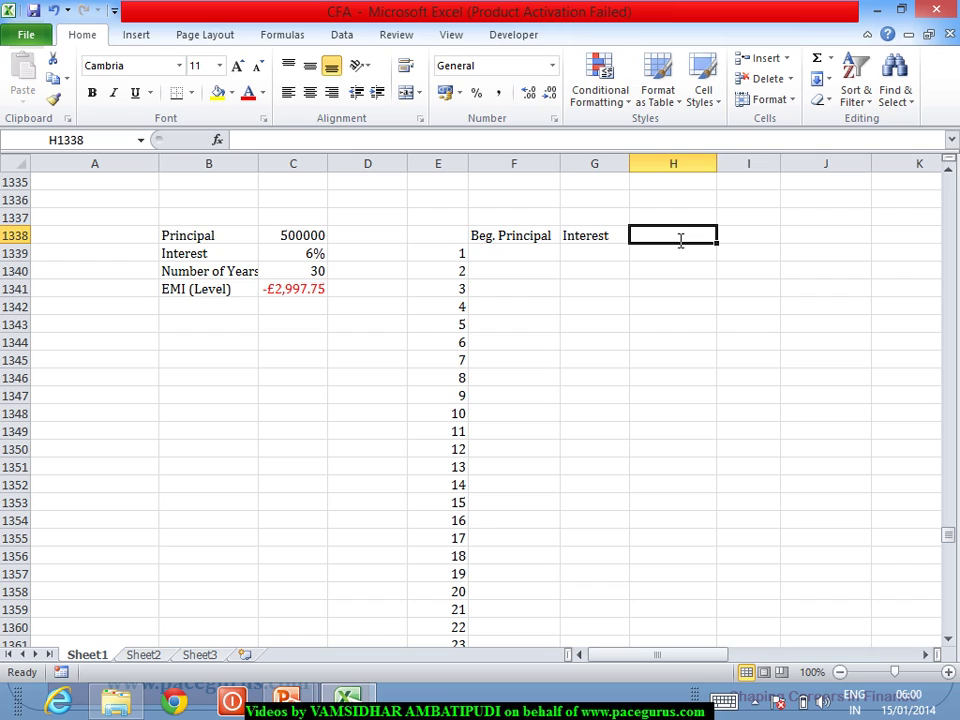
{"action": "type", "text": "Princia"}
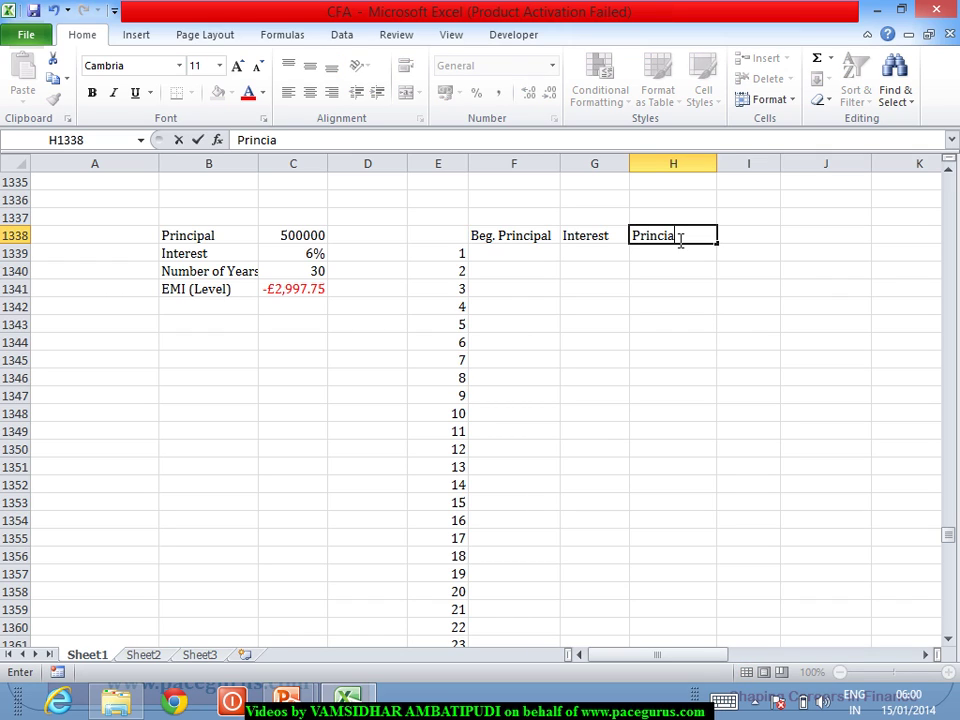
{"action": "key", "text": "BackSpace"}
{"action": "type", "text": "pal Repay"}
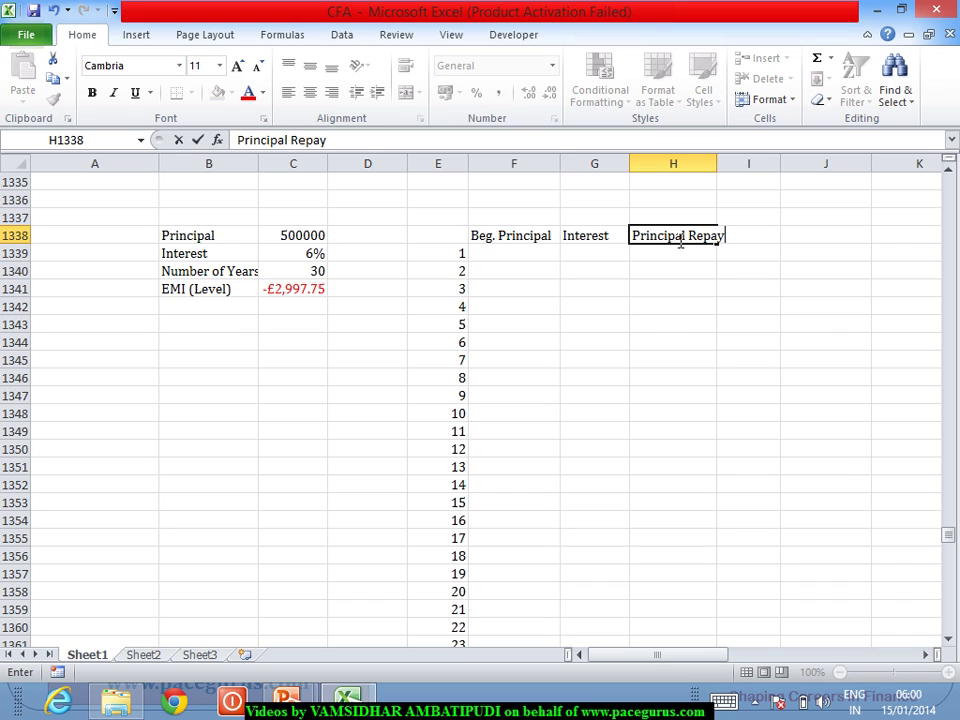
{"action": "key", "text": "Tab"}
{"action": "type", "text": "End"}
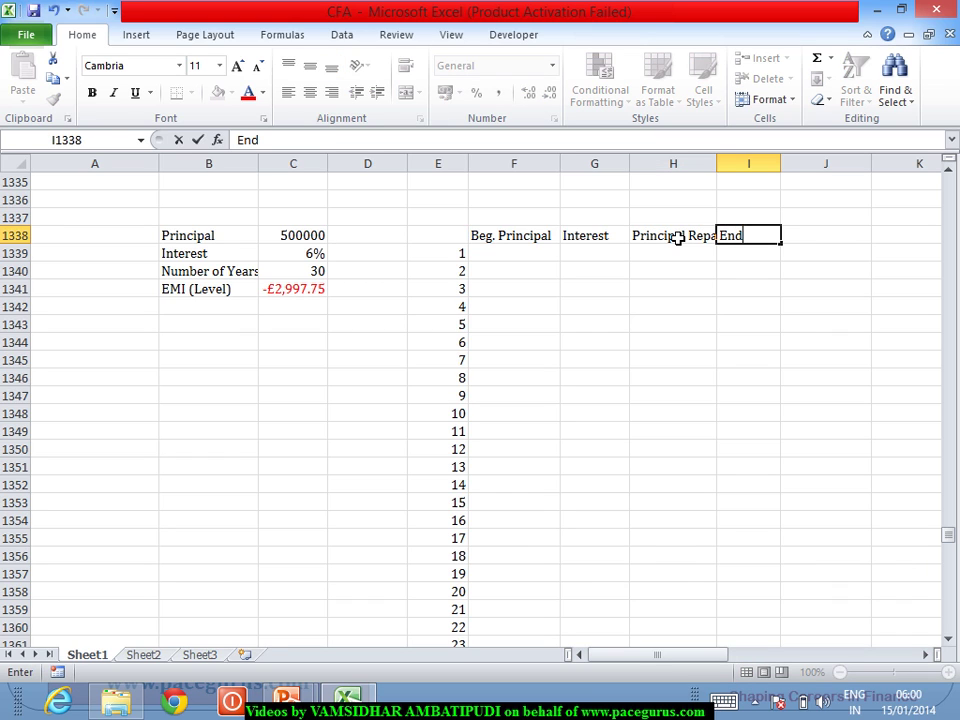
{"action": "type", "text": ". Principal"}
{"action": "key", "text": "Return"}
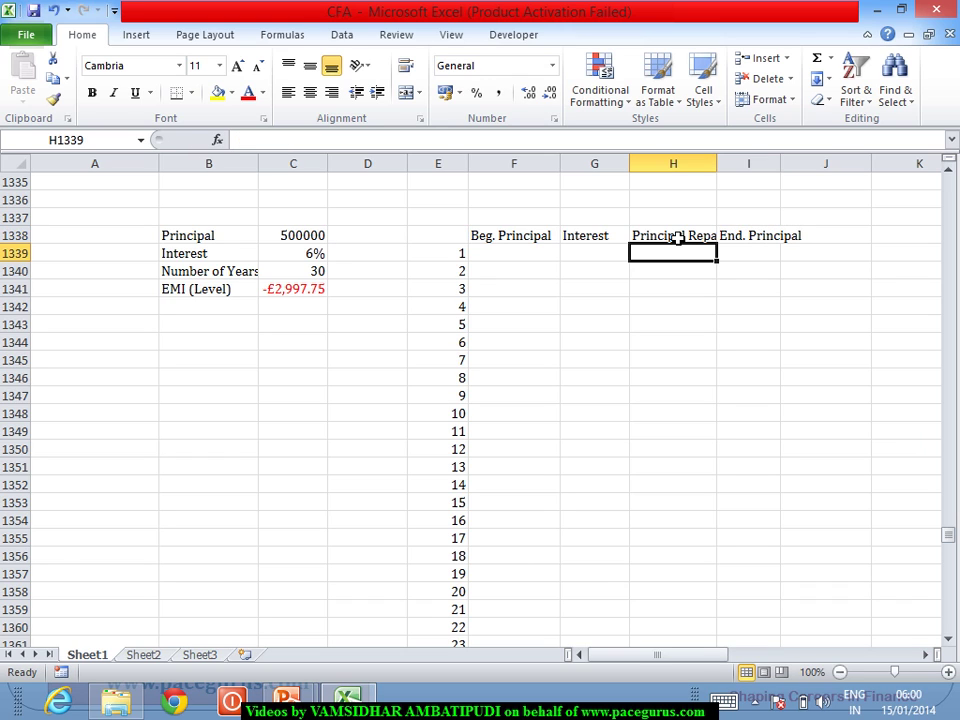
Step: Link the first month's beginning principal in F1339 to the loan amount with =C1338
{"action": "left_click", "coordinate": [525, 256]}
{"action": "type", "text": "="}
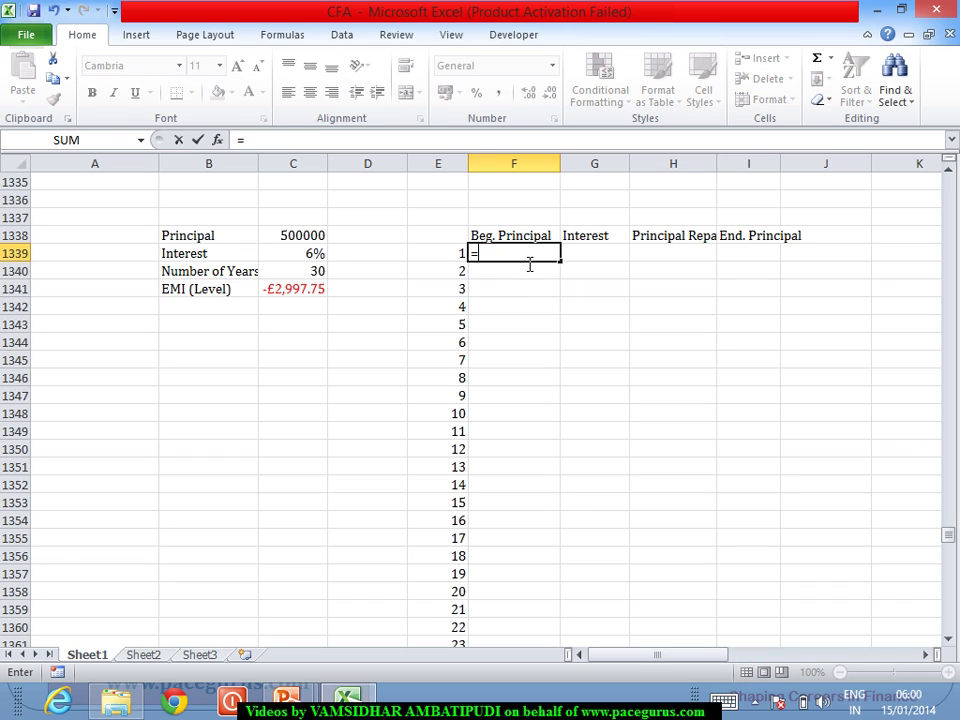
{"action": "left_click", "coordinate": [306, 237]}
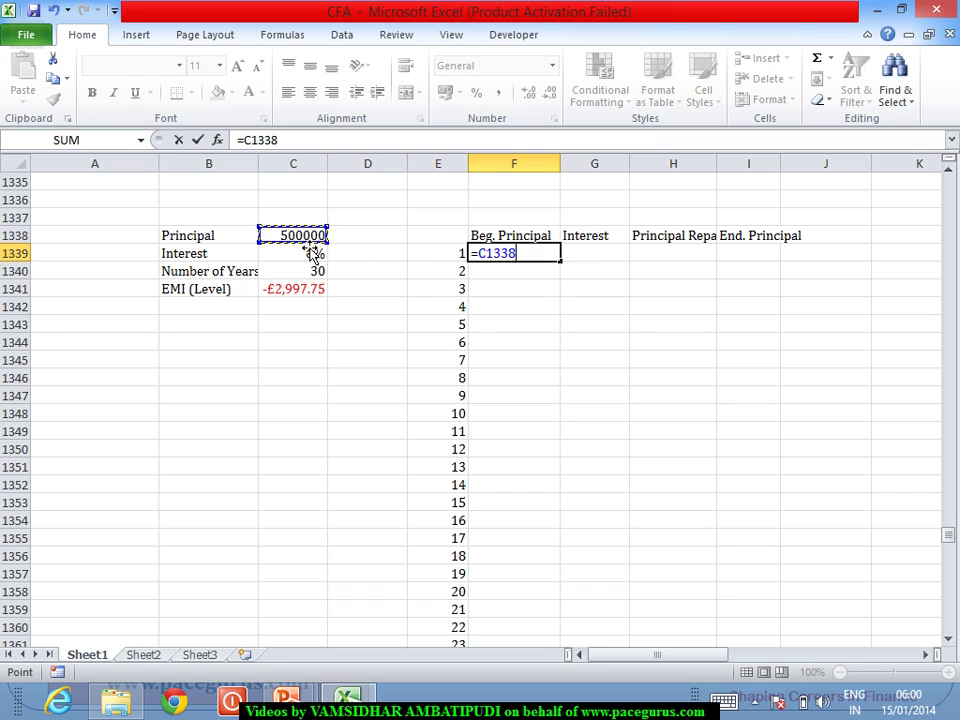
{"action": "key", "text": "Tab"}
Step: Calculate the first month's interest in G1339 with the formula =F1339*$C$1339/12
{"action": "type", "text": "="}
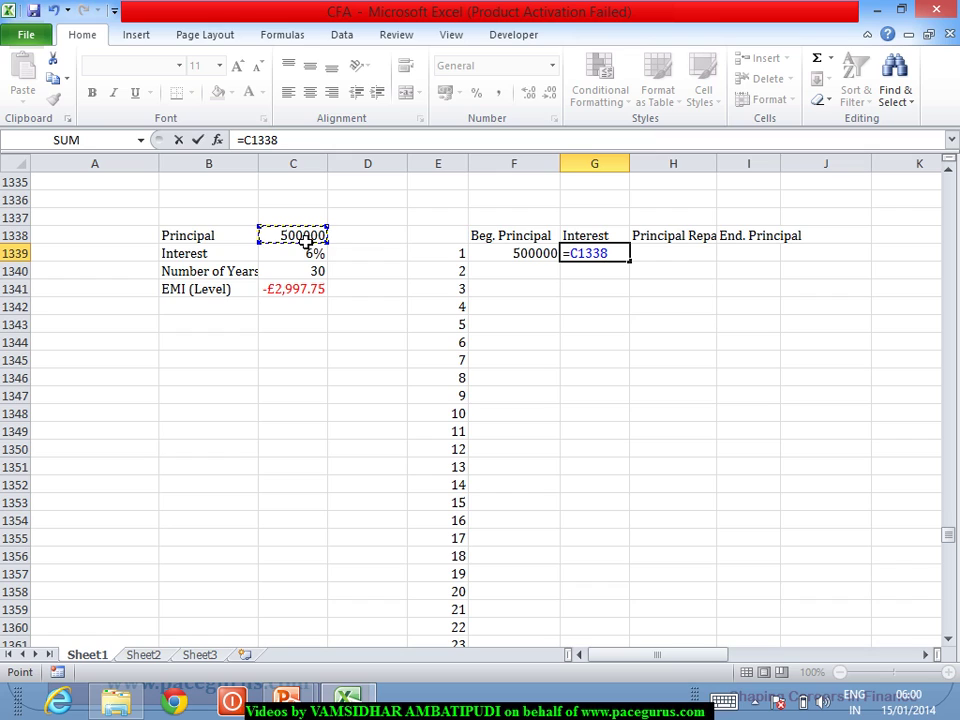
{"action": "key", "text": "BackSpace"}
{"action": "key", "text": "BackSpace"}
{"action": "key", "text": "BackSpace"}
{"action": "key", "text": "BackSpace"}
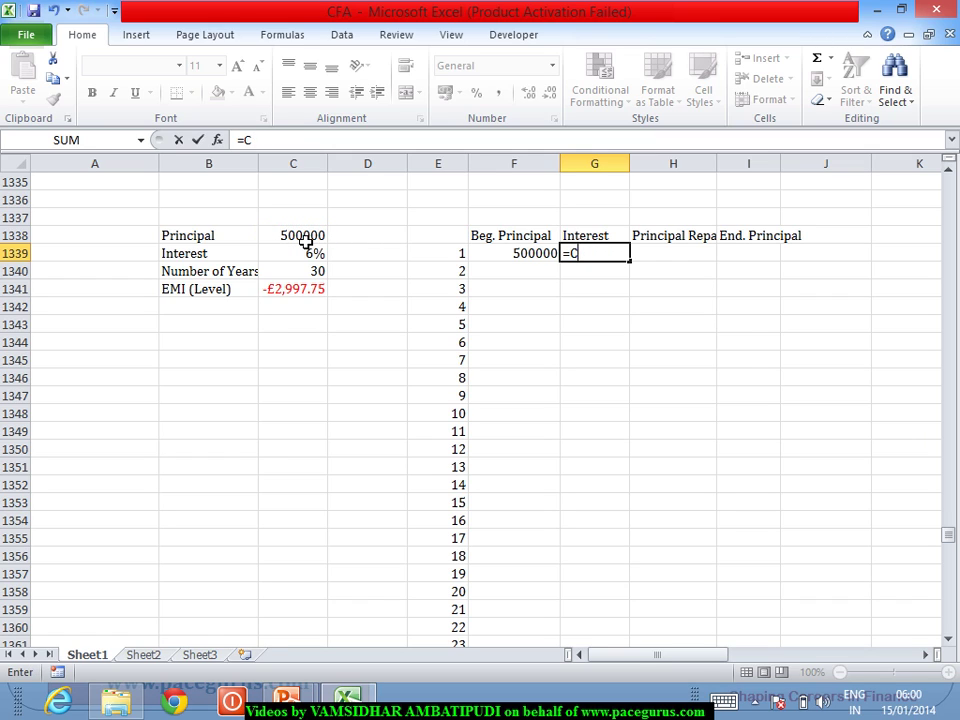
{"action": "left_click", "coordinate": [495, 257]}
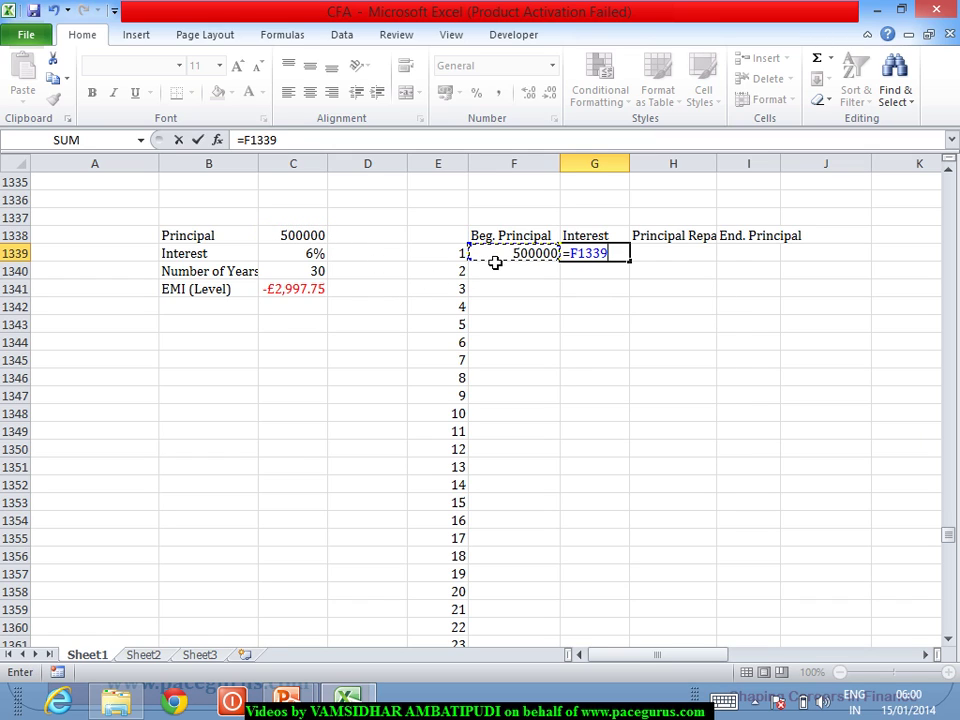
{"action": "type", "text": "*"}
{"action": "left_click", "coordinate": [311, 258]}
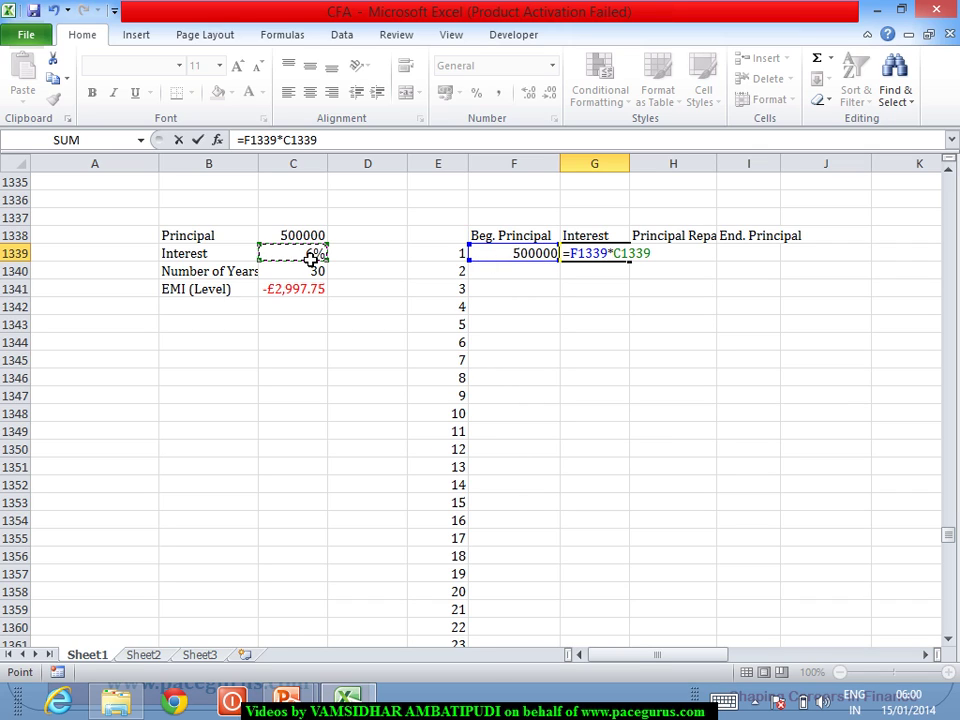
{"action": "key", "text": "F4"}
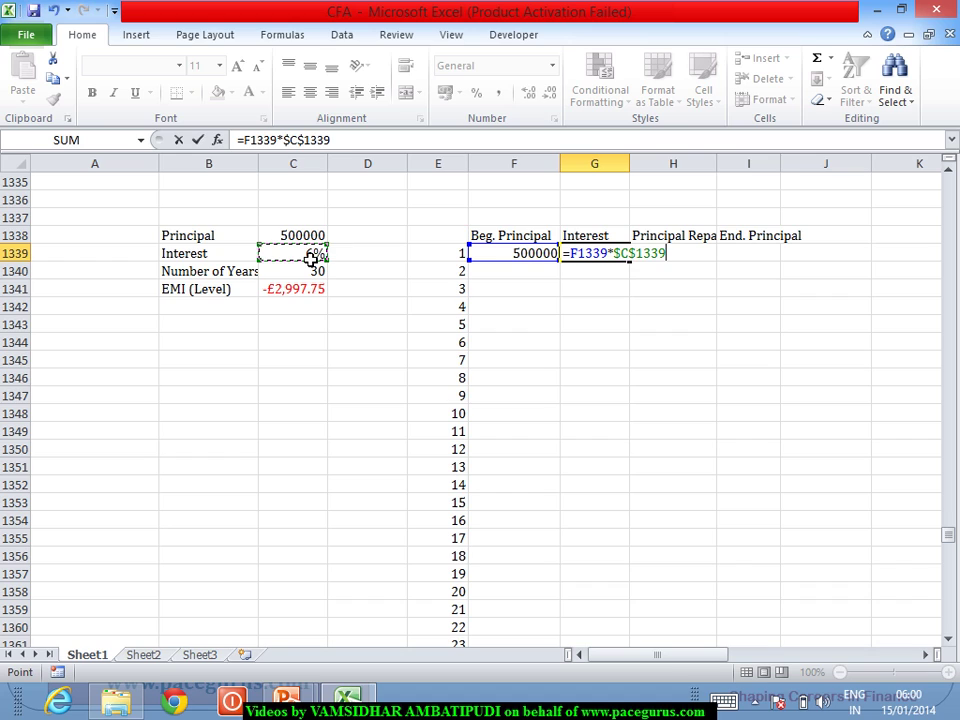
{"action": "type", "text": "/12"}
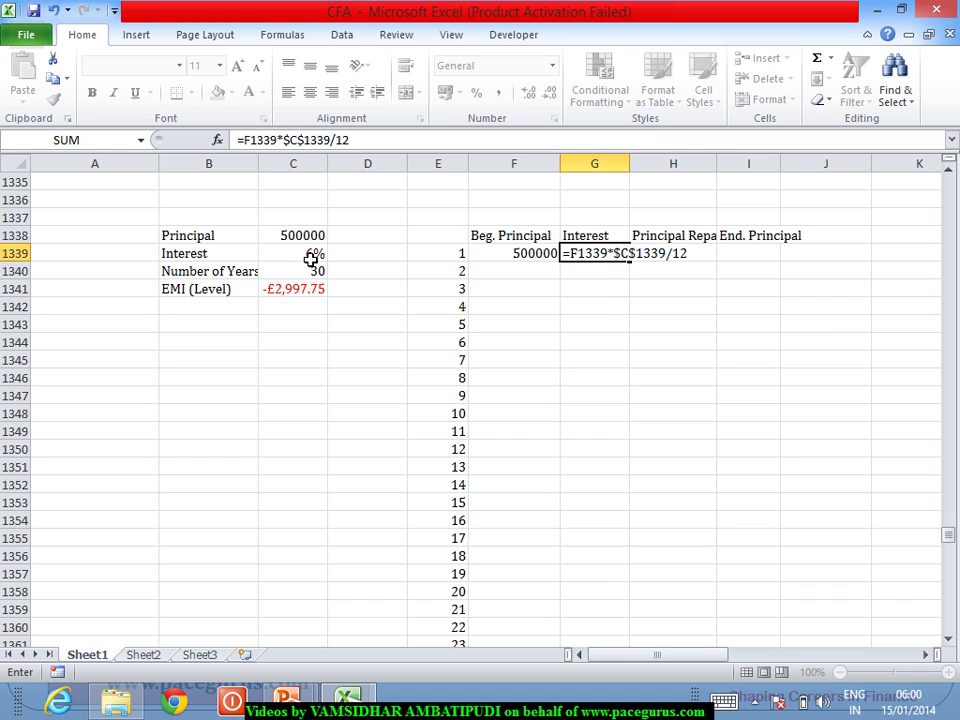
{"action": "key", "text": "Tab"}
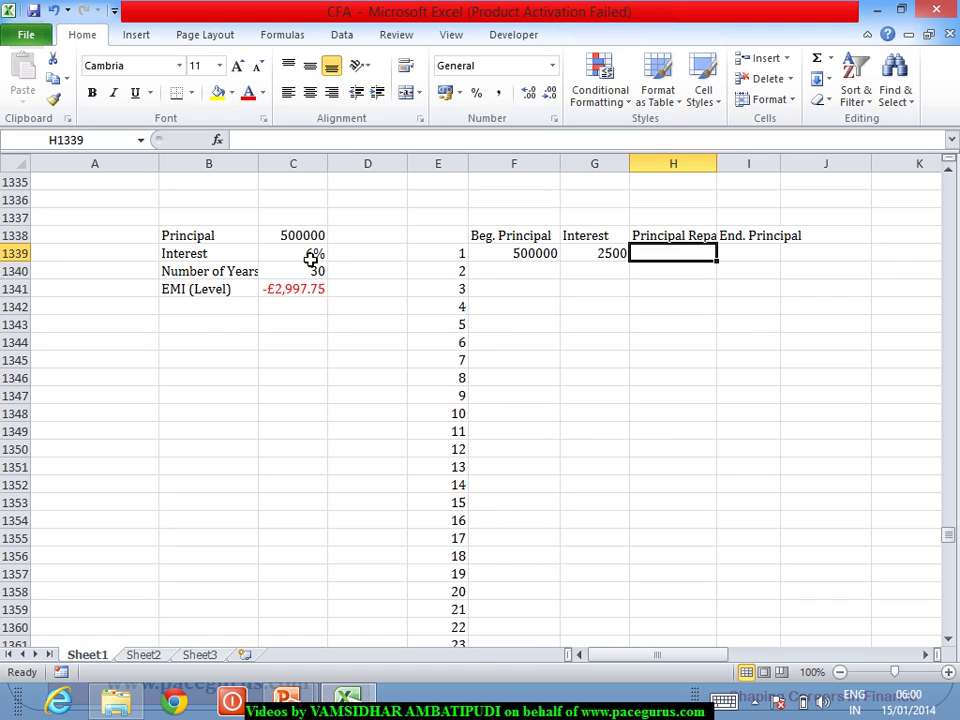
Step: Calculate the first month's principal repayment in H1339 with the formula =-$C$1341-G1339
{"action": "type", "text": "="}
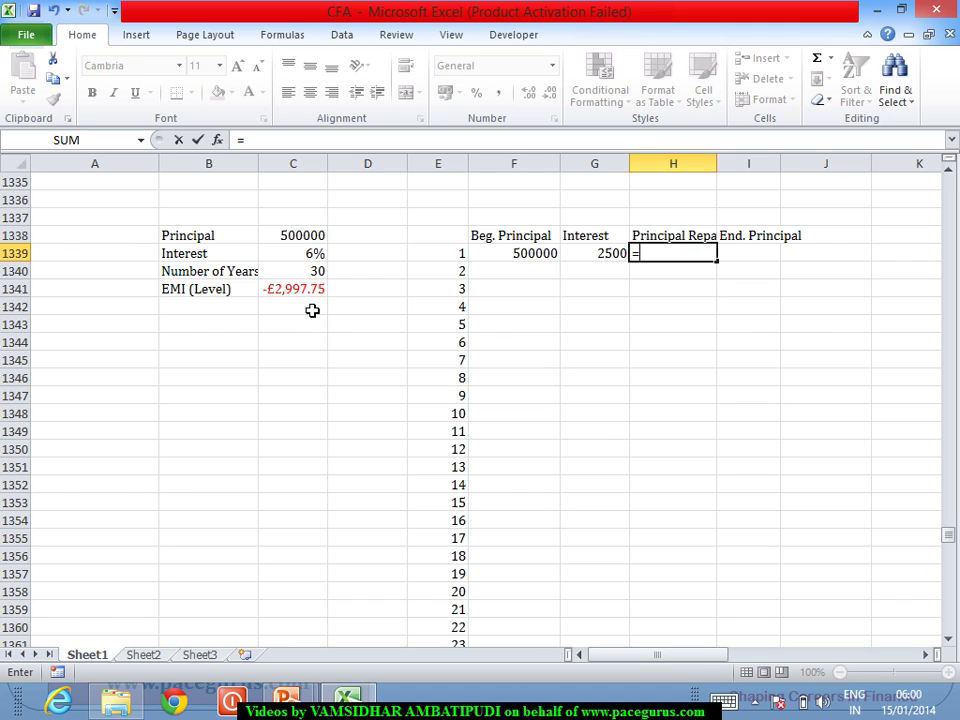
{"action": "type", "text": "-"}
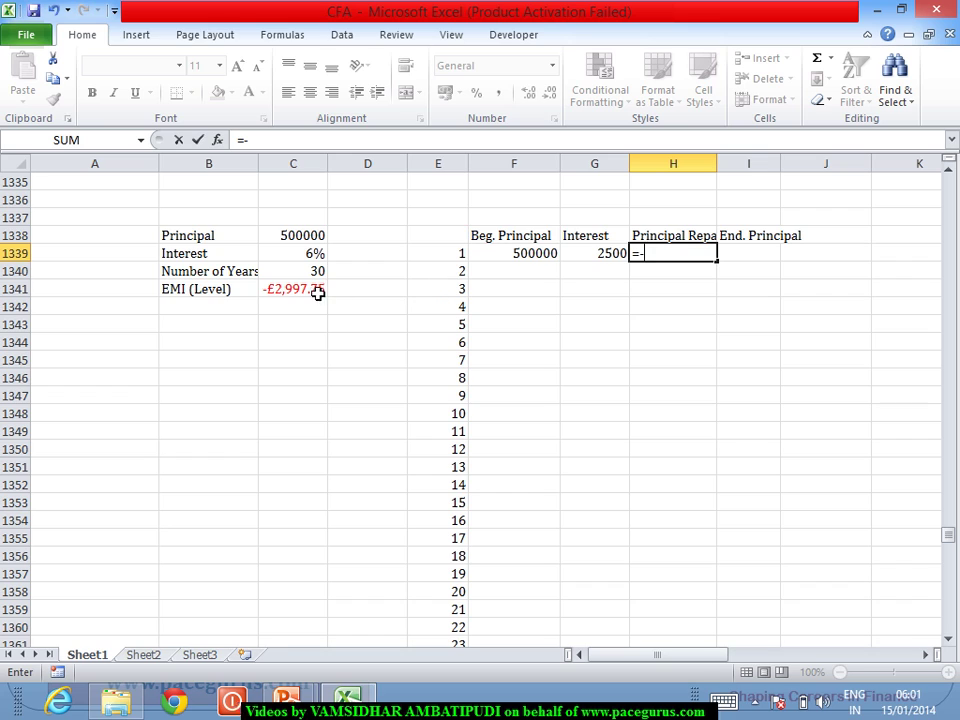
{"action": "left_click", "coordinate": [313, 292]}
{"action": "key", "text": "F4"}
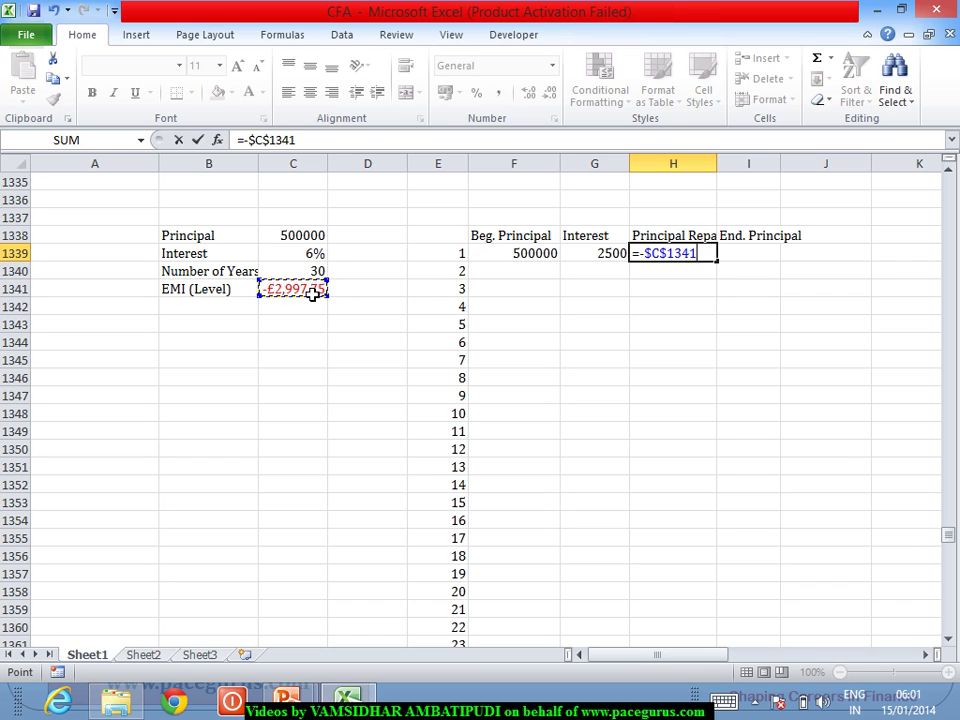
{"action": "type", "text": "-"}
{"action": "left_click", "coordinate": [609, 254]}
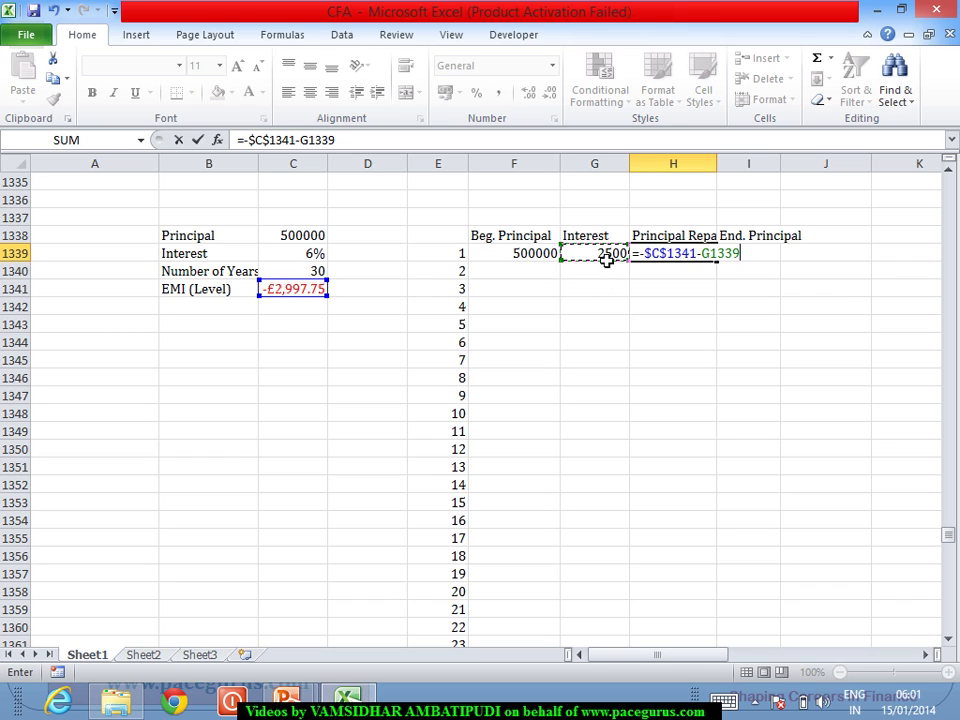
{"action": "key", "text": "Tab"}
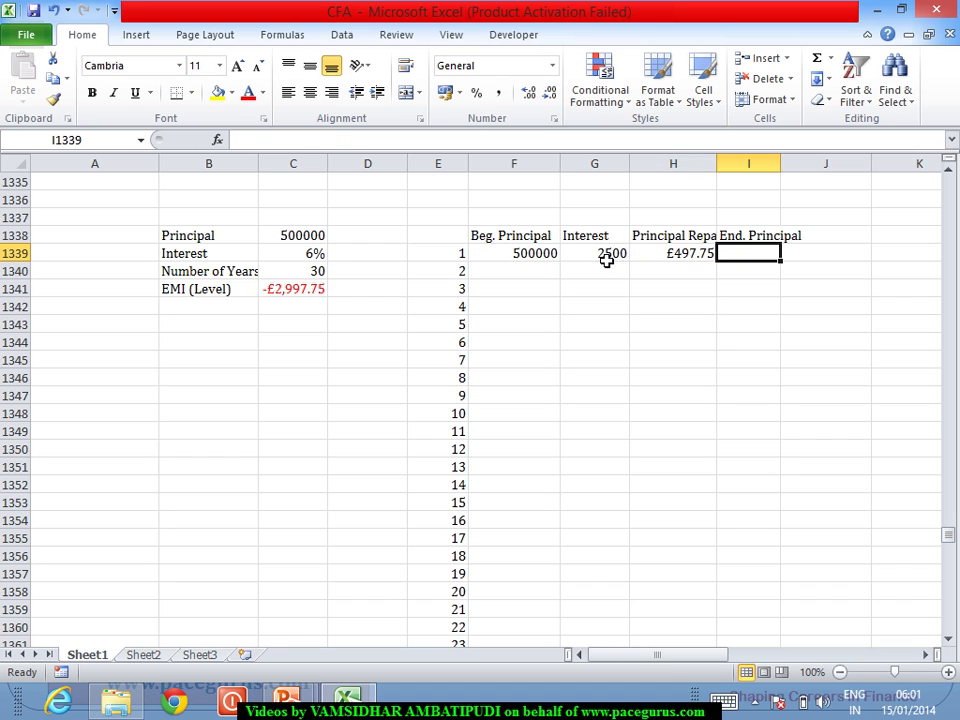
{"action": "left_click", "coordinate": [672, 259]}
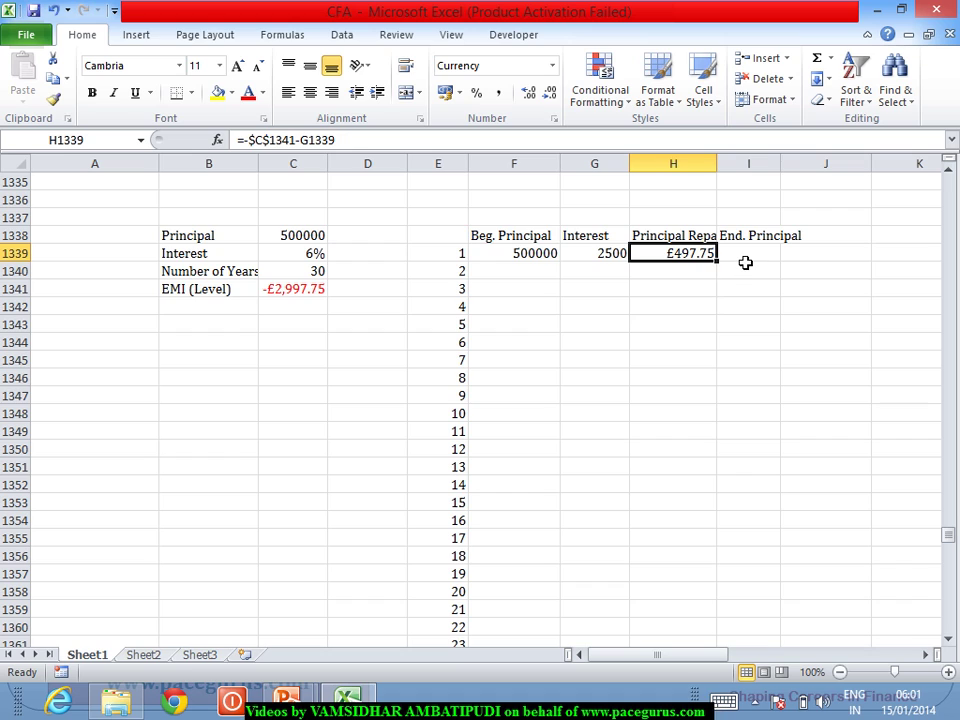
Step: Calculate the first month's ending principal in I1339 with =F1339-H1339, and widen column I to fit its header
{"action": "left_click", "coordinate": [745, 259]}
{"action": "type", "text": "="}
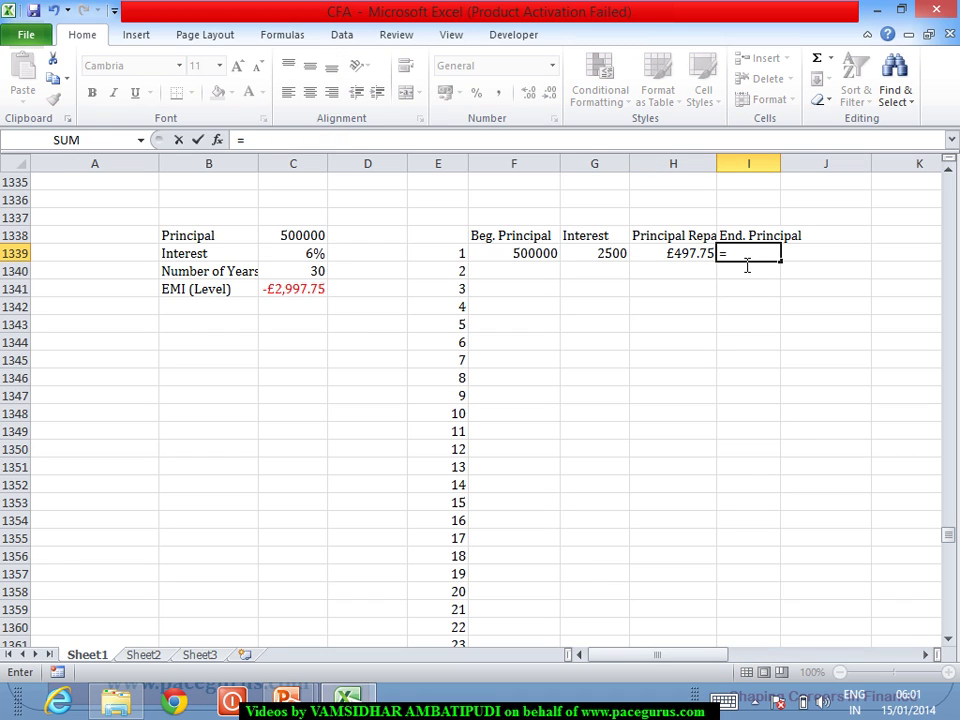
{"action": "left_click", "coordinate": [527, 256]}
{"action": "type", "text": "-"}
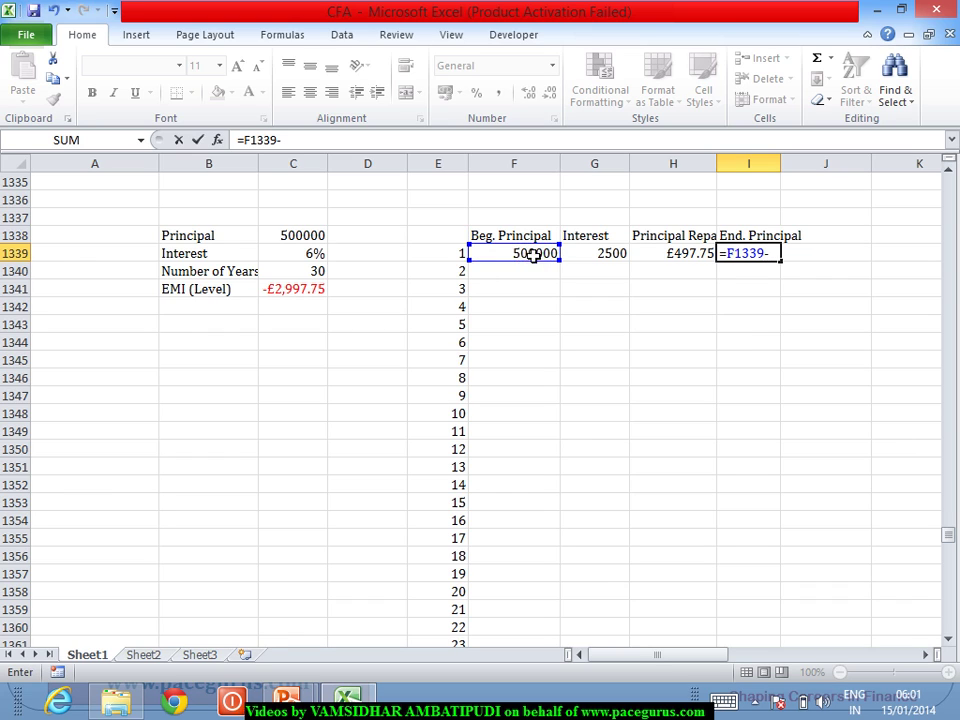
{"action": "left_click", "coordinate": [671, 255]}
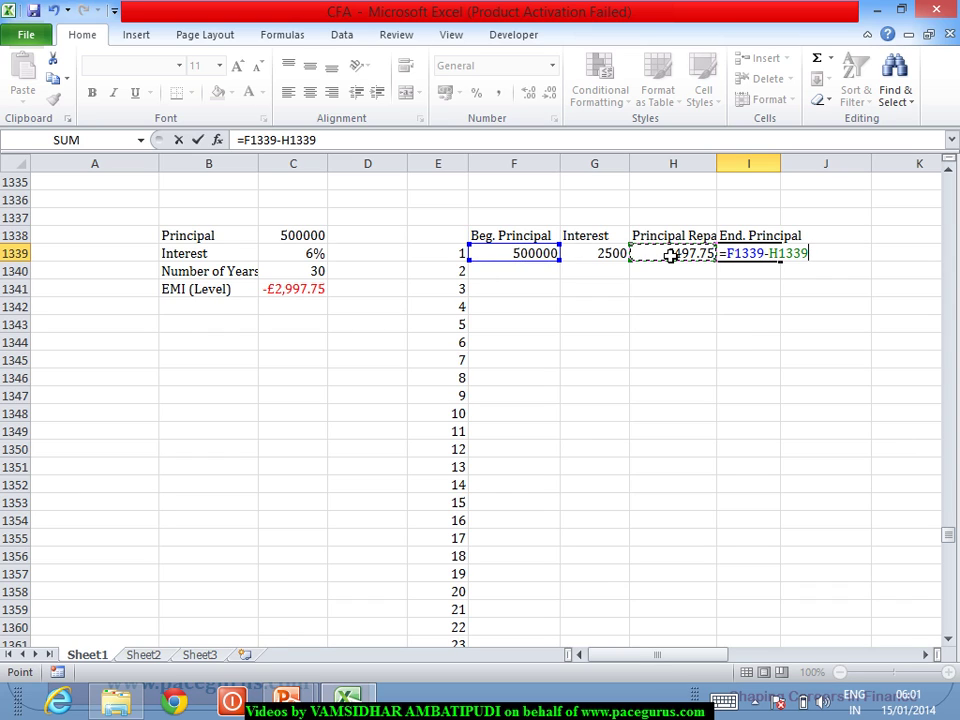
{"action": "key", "text": "Return"}
{"action": "left_click_drag", "start_coordinate": [789, 172], "coordinate": [813, 174]}
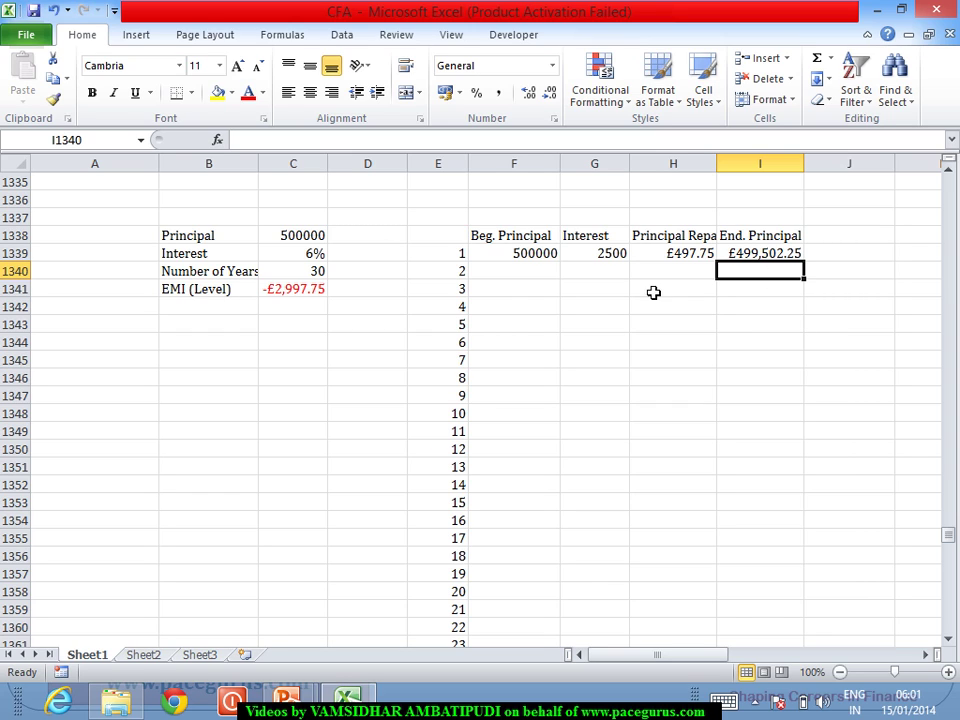
Step: Set the second month's beginning principal in F1340 to the previous ending principal with =I1339
{"action": "left_click", "coordinate": [518, 276]}
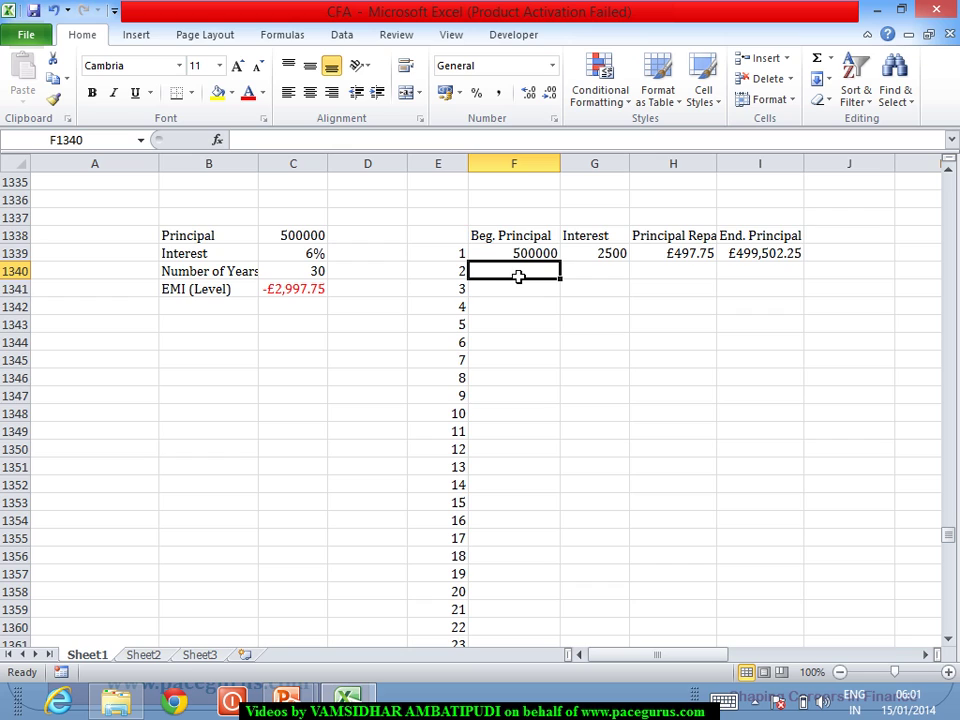
{"action": "type", "text": "="}
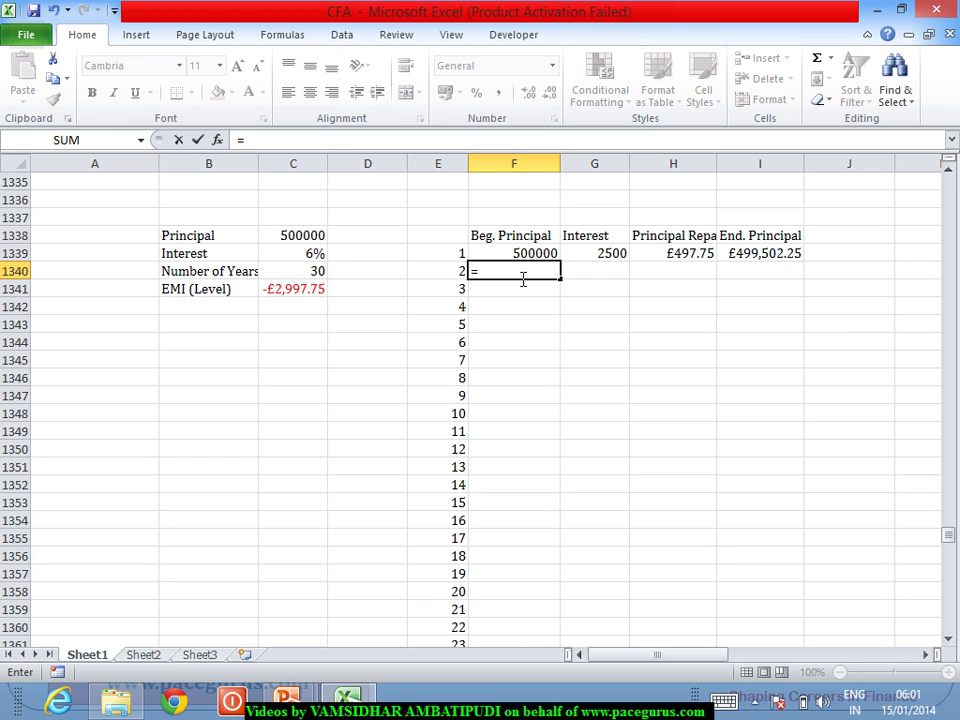
{"action": "left_click", "coordinate": [745, 254]}
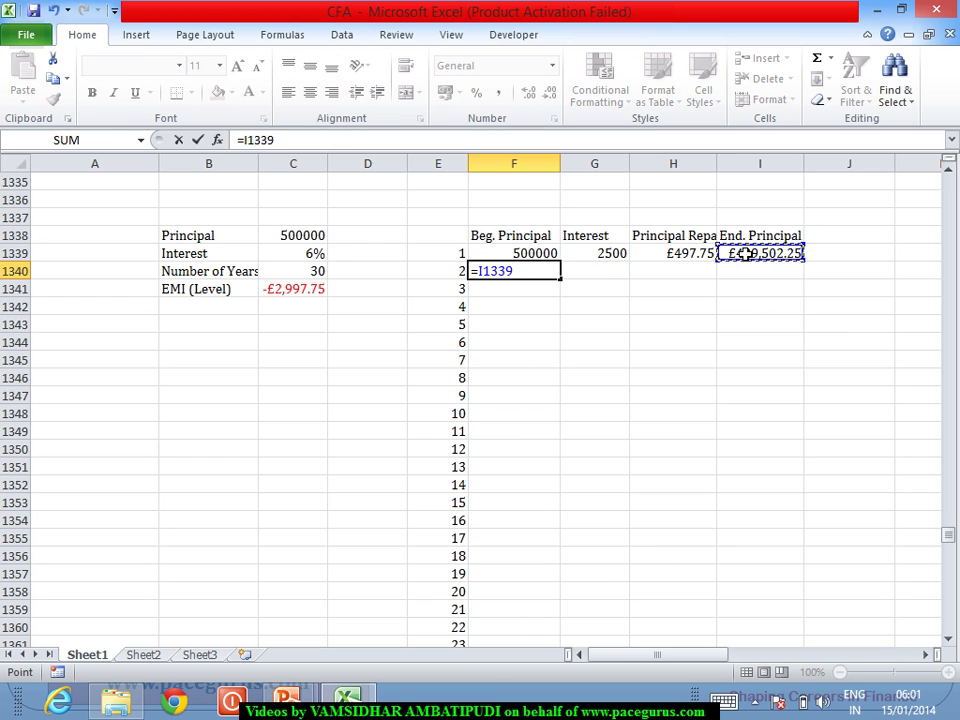
{"action": "key", "text": "Return"}
Step: Copy the interest, principal repayment and ending principal formulas from G1339:I1339 down to row 1340, and check the interest formula in G1340
{"action": "left_click_drag", "start_coordinate": [615, 253], "coordinate": [739, 252]}
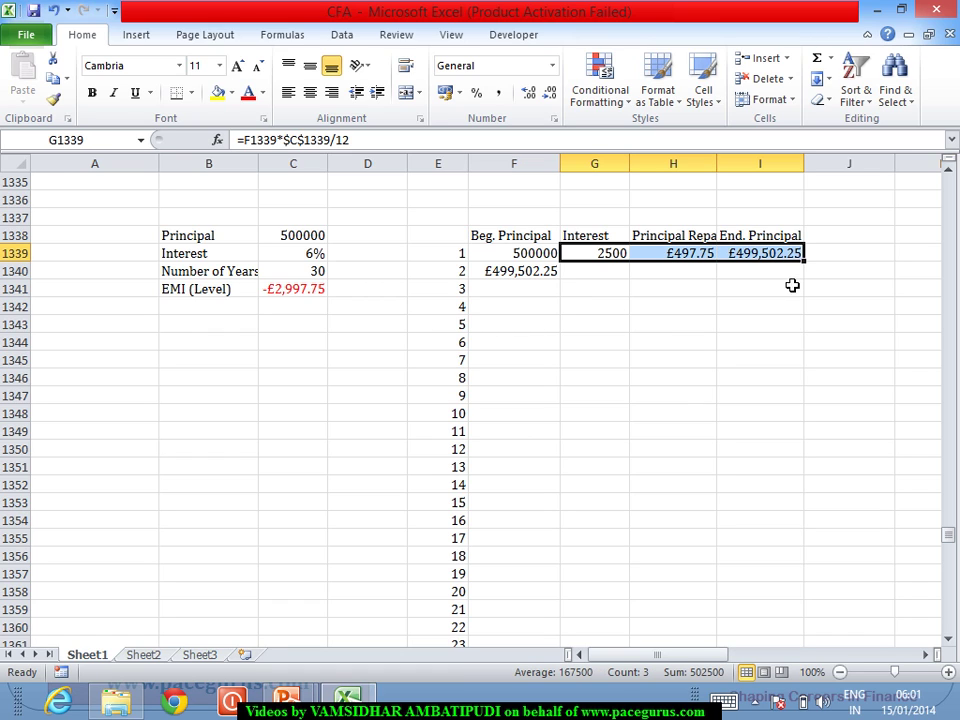
{"action": "left_click_drag", "start_coordinate": [812, 267], "coordinate": [812, 283]}
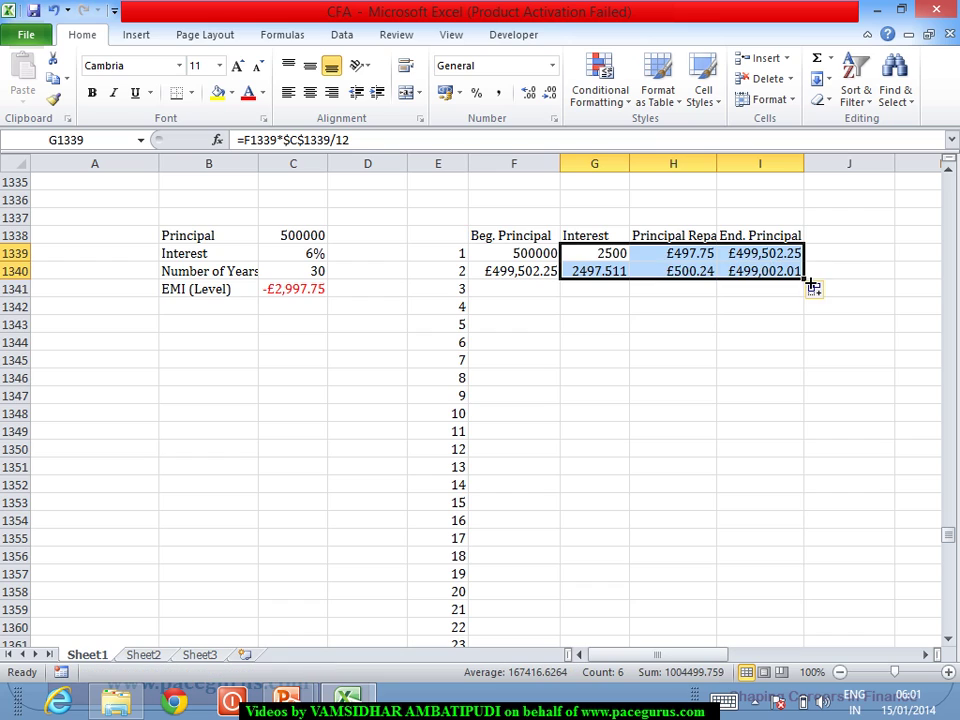
{"action": "left_click", "coordinate": [592, 273]}
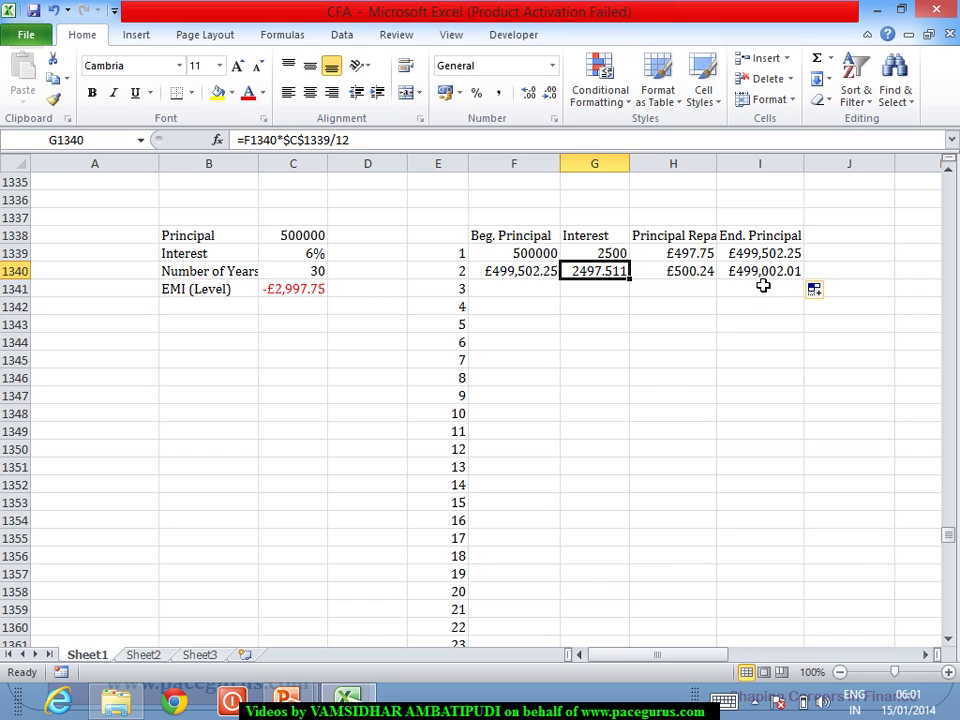
Step: Fill the second month's formulas in F1340:I1340 down through month 360 in row 1698, and check the final ending principal in I1698
{"action": "left_click", "coordinate": [551, 272]}
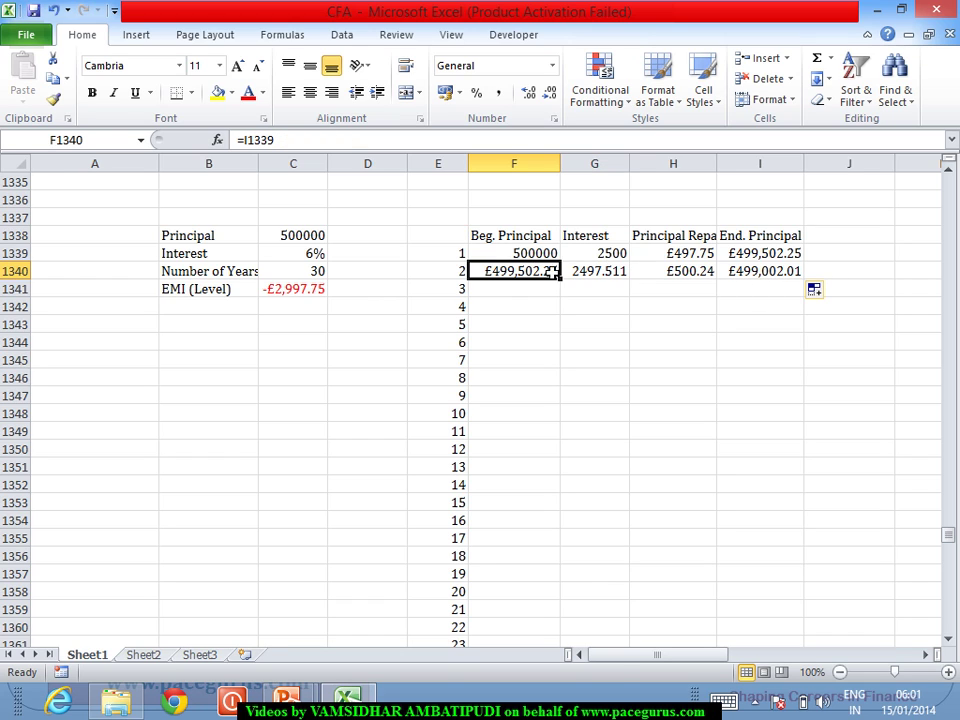
{"action": "left_click_drag", "start_coordinate": [551, 272], "coordinate": [739, 272]}
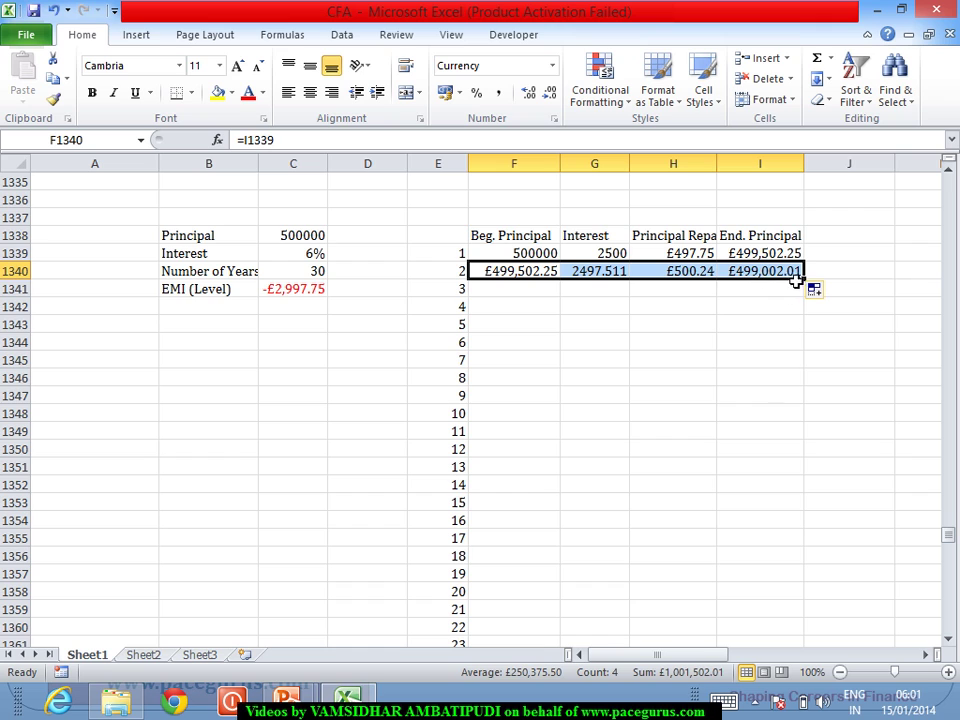
{"action": "double_click", "coordinate": [802, 280]}
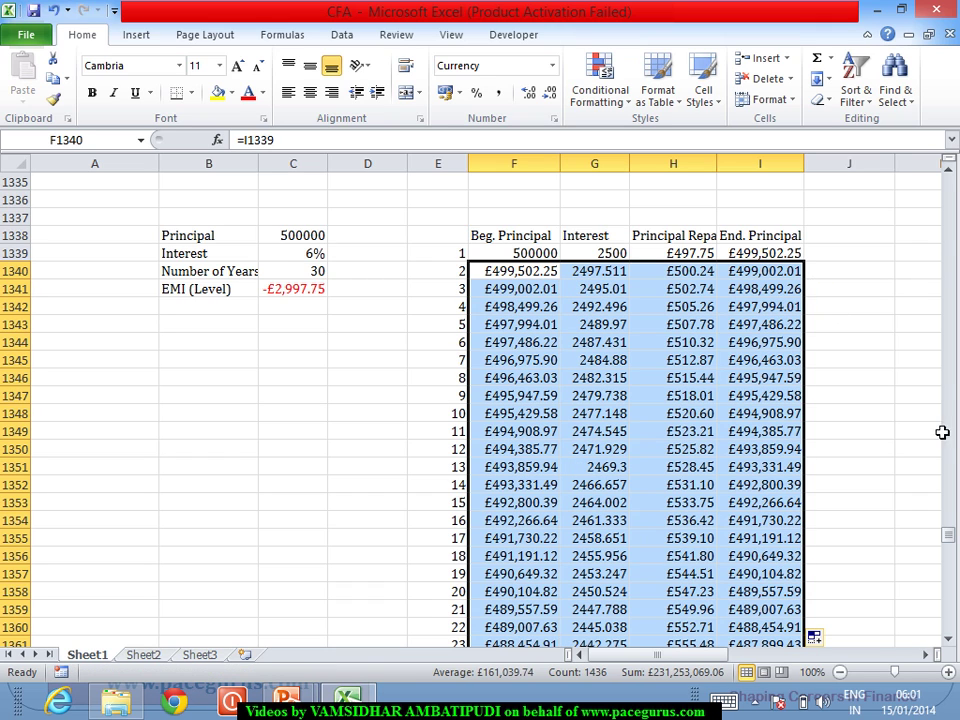
{"action": "left_click_drag", "start_coordinate": [948, 536], "coordinate": [950, 636]}
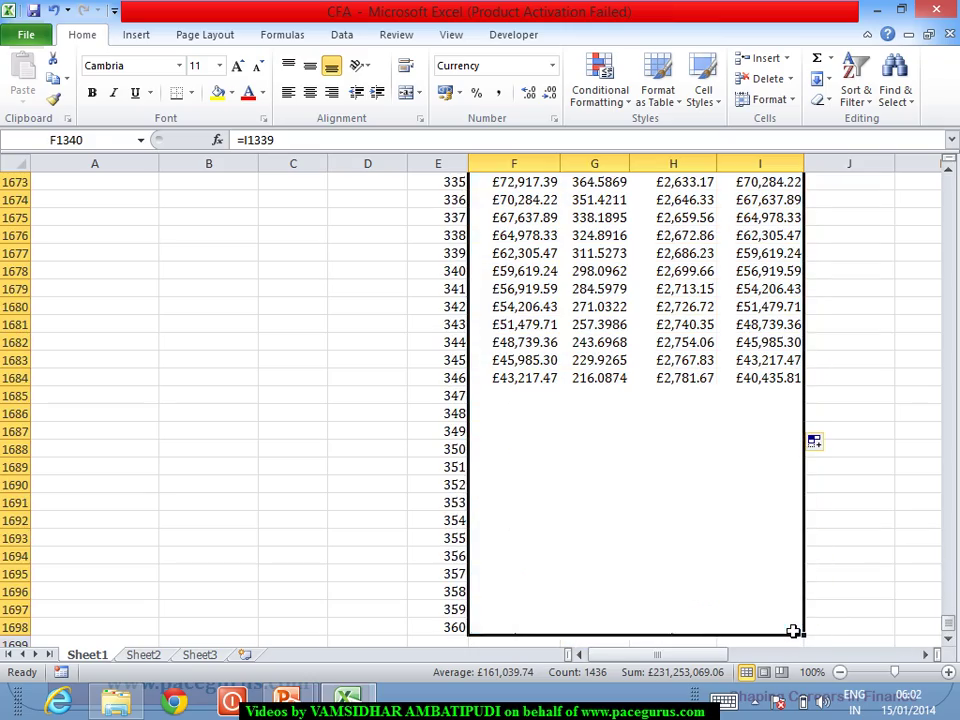
{"action": "key", "text": "ctrl+d"}
{"action": "left_click", "coordinate": [792, 631]}
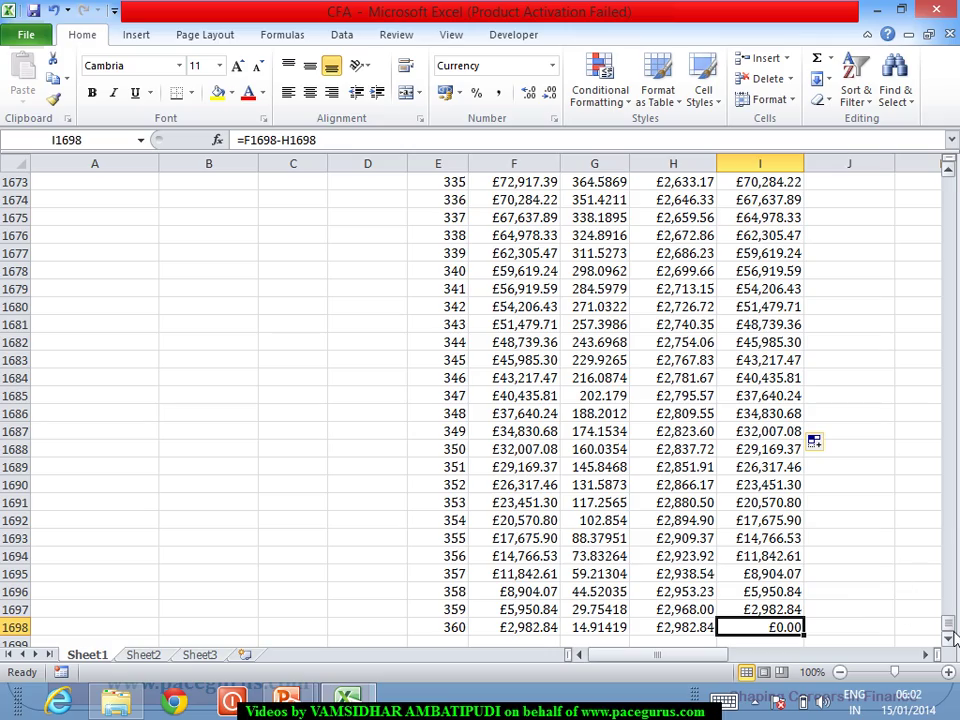
{"action": "left_click_drag", "start_coordinate": [952, 630], "coordinate": [955, 537]}
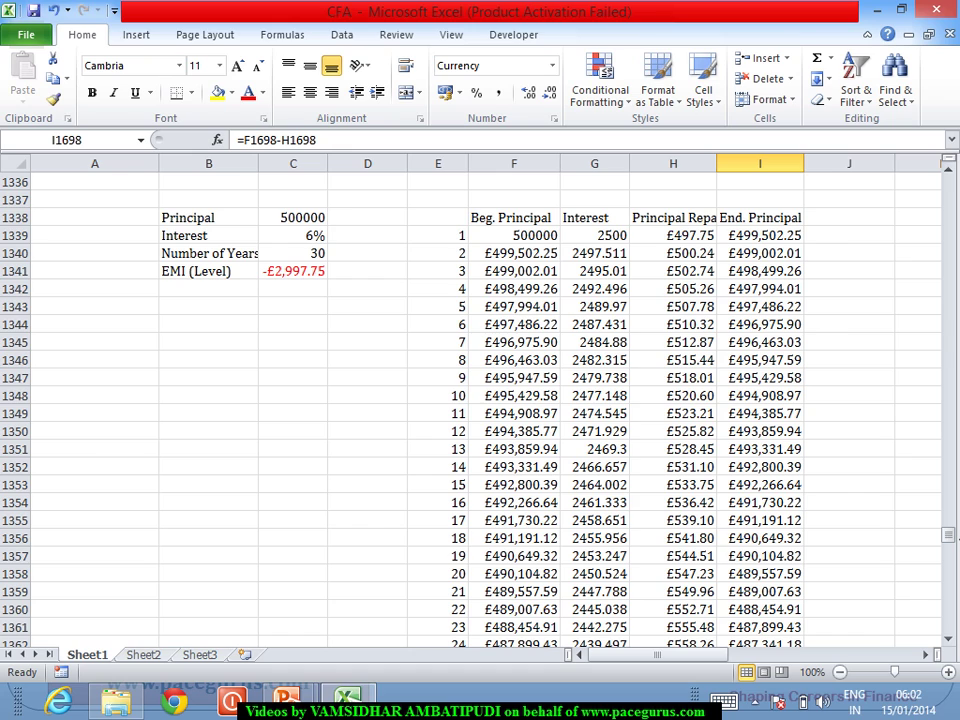
Step: Switch to the Mortgage Loan slide in PowerPoint and handwrite "Amortization Table" beside the Prepayment risk bullet
{"action": "key", "text": "alt+Tab"}
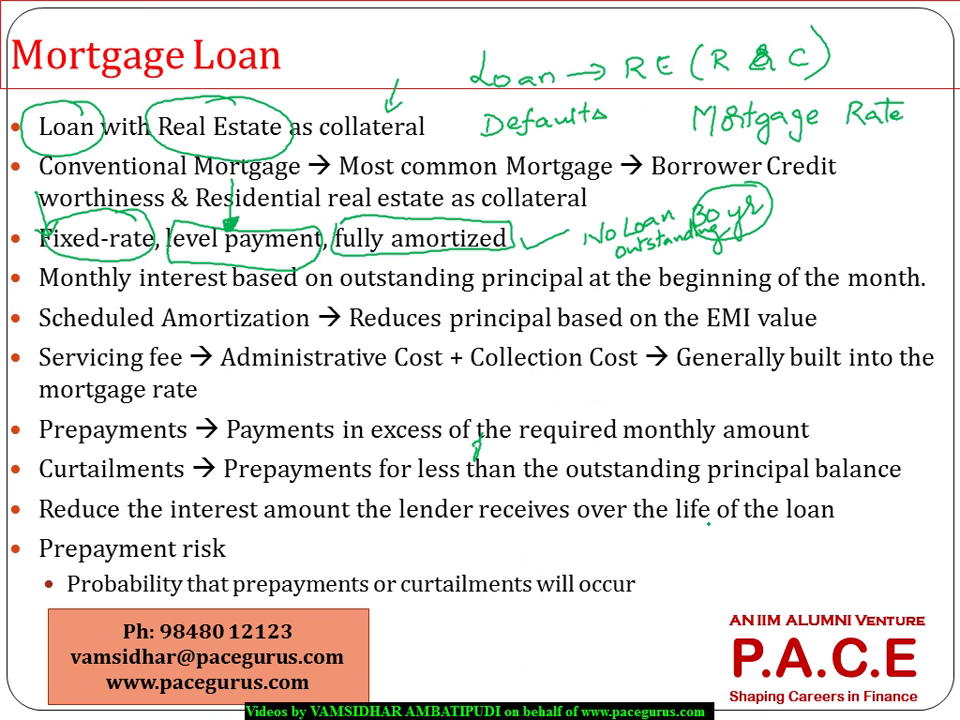
{"action": "mouse_move", "coordinate": [714, 560]}
{"action": "left_mouse_down"}
{"action": "mouse_move", "coordinate": [767, 560]}
{"action": "mouse_move", "coordinate": [850, 526]}
{"action": "left_mouse_up"}
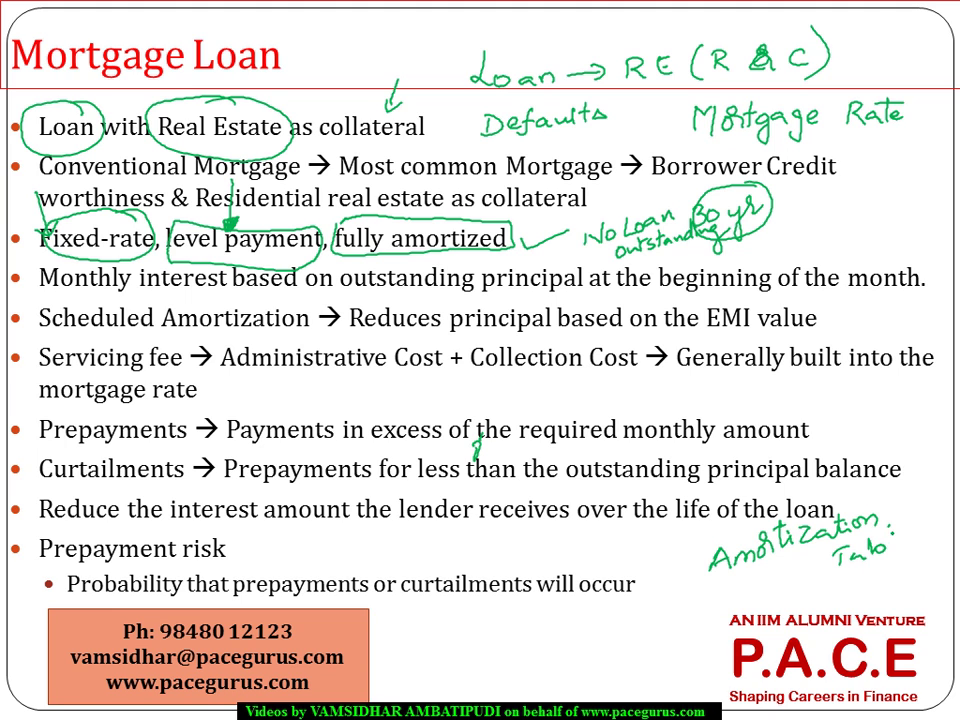
{"action": "left_click_drag", "start_coordinate": [878, 548], "coordinate": [898, 552]}
Step: Return to the Excel worksheet and compare the early months' principal repayments in column H with the interest amounts in column G
{"action": "key", "text": "alt+Tab"}
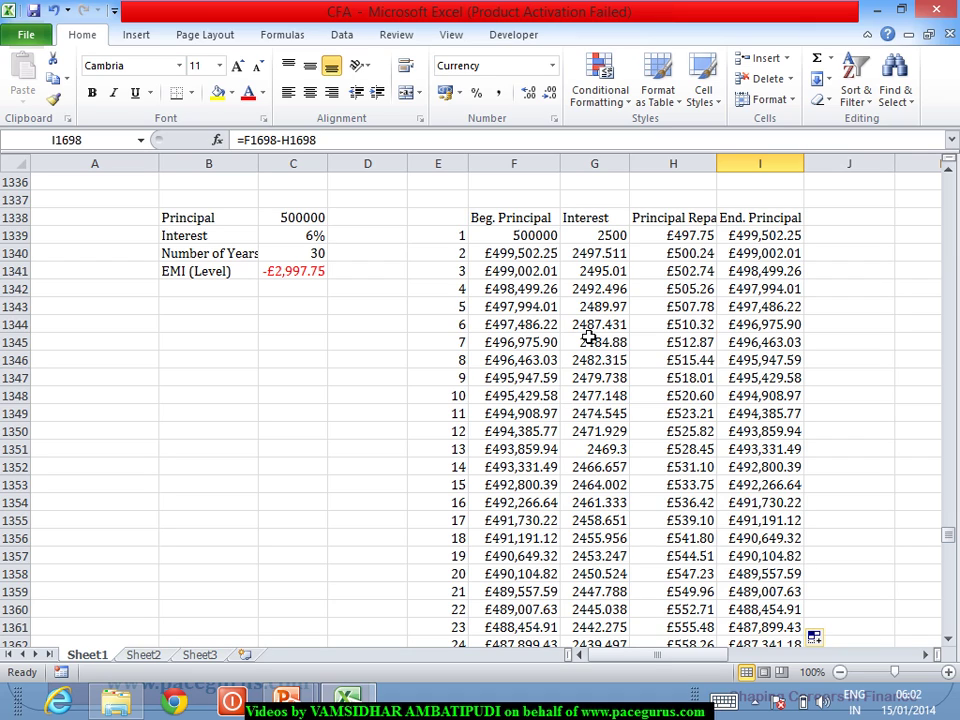
{"action": "left_click", "coordinate": [686, 238]}
{"action": "left_click_drag", "start_coordinate": [688, 240], "coordinate": [680, 591]}
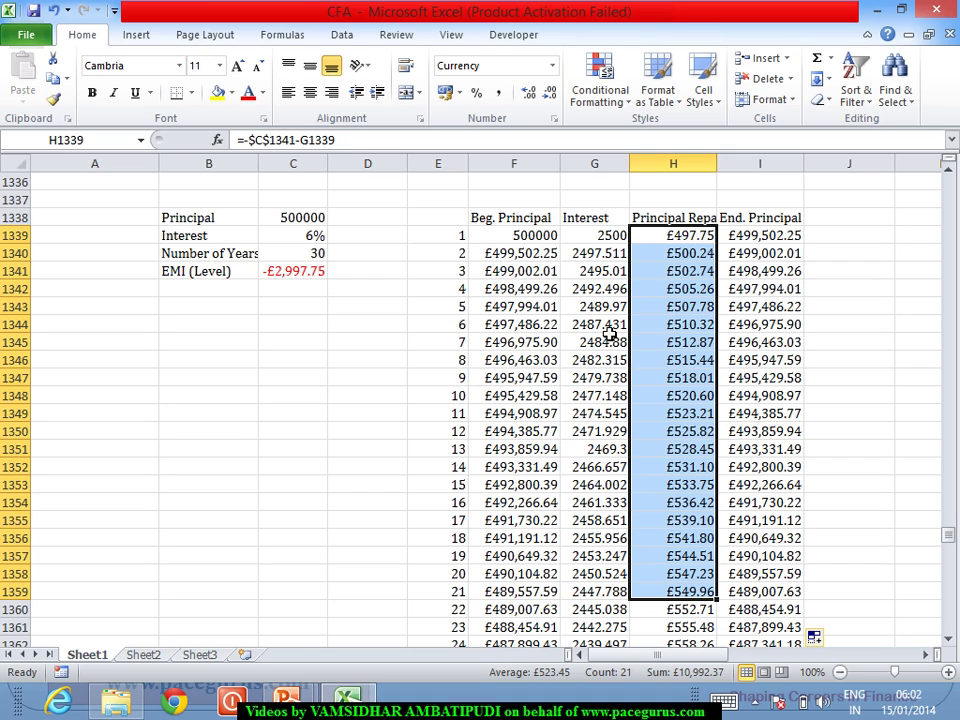
{"action": "left_click_drag", "start_coordinate": [598, 236], "coordinate": [593, 565]}
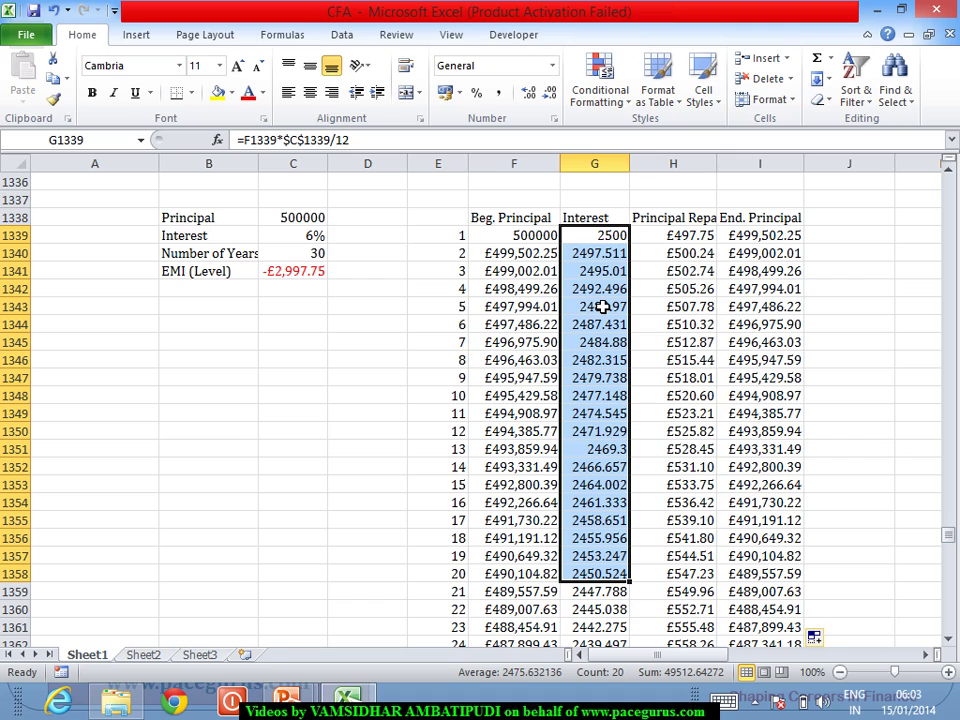
{"action": "left_click", "coordinate": [680, 271]}
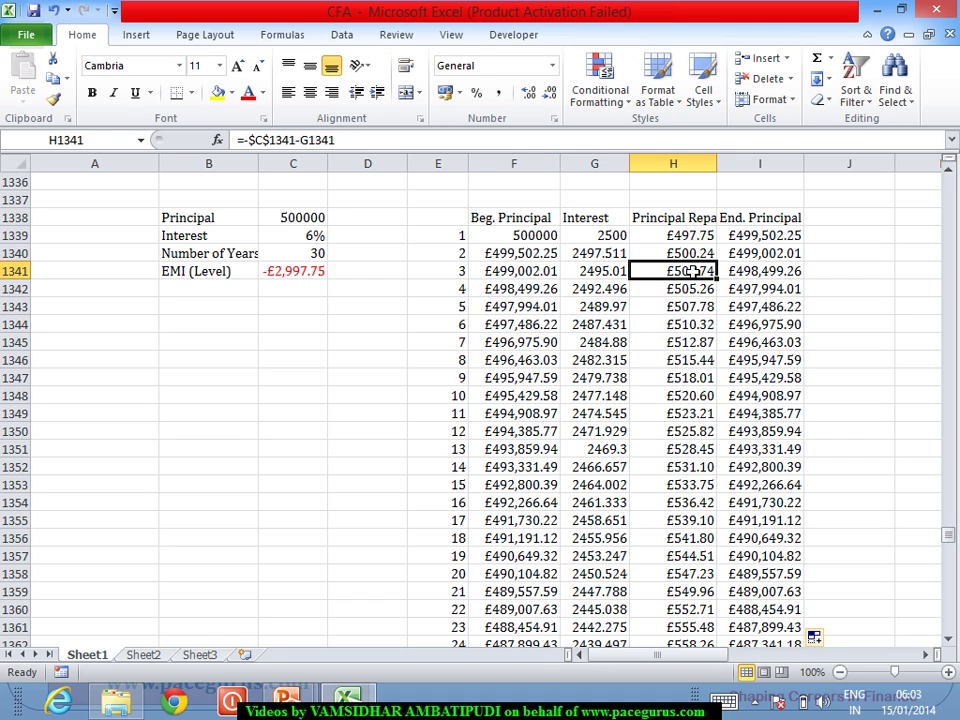